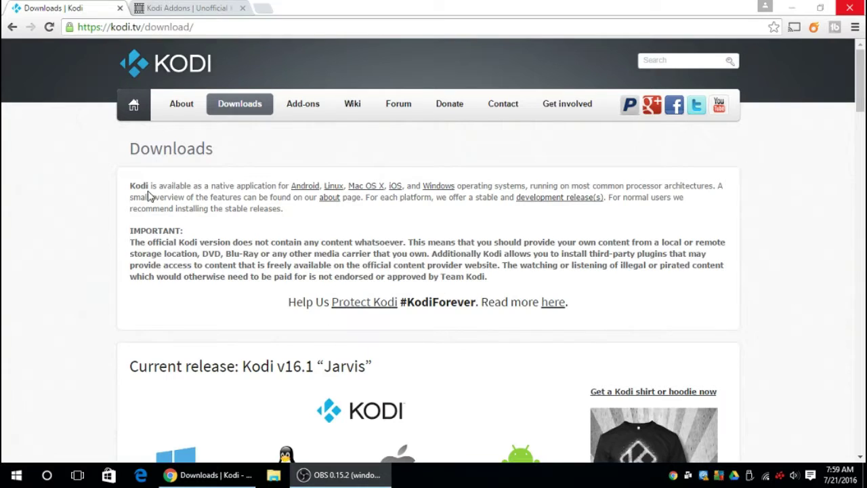
Step: Review the Kodi downloads page for the v16.1 "Jarvis" release and the TV Addons homepage, noting both web addresses
click(111, 27)
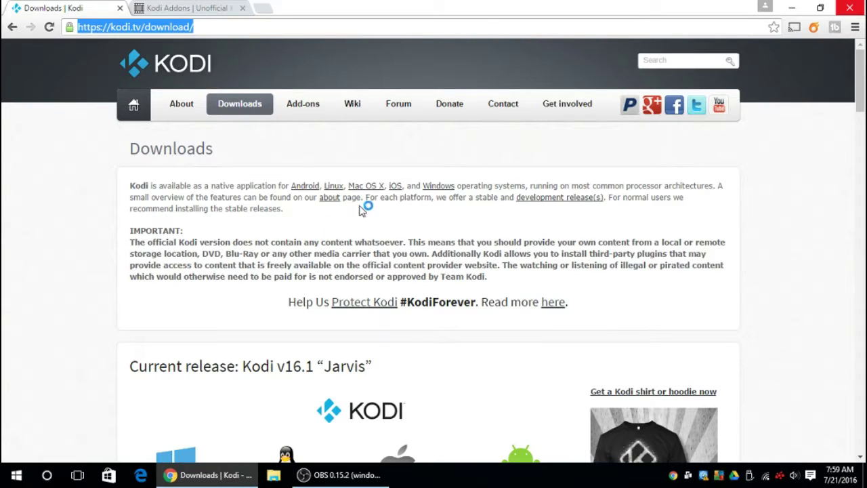
click(341, 161)
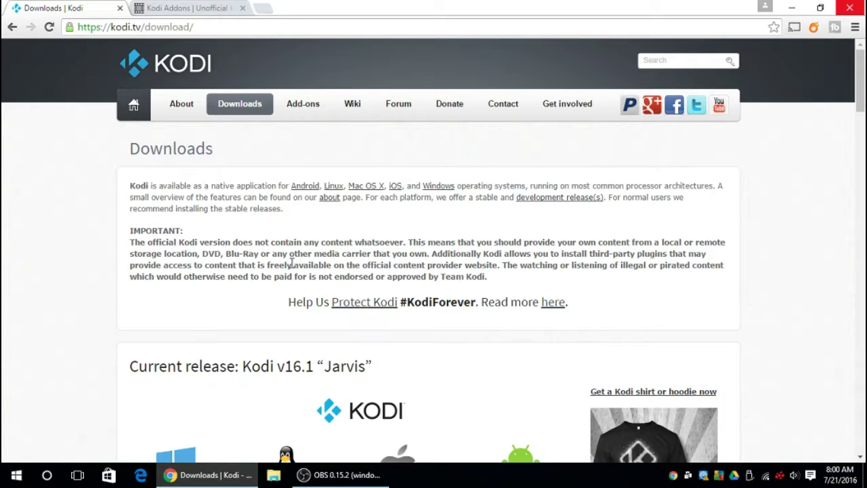
scroll(281, 291, down, 3)
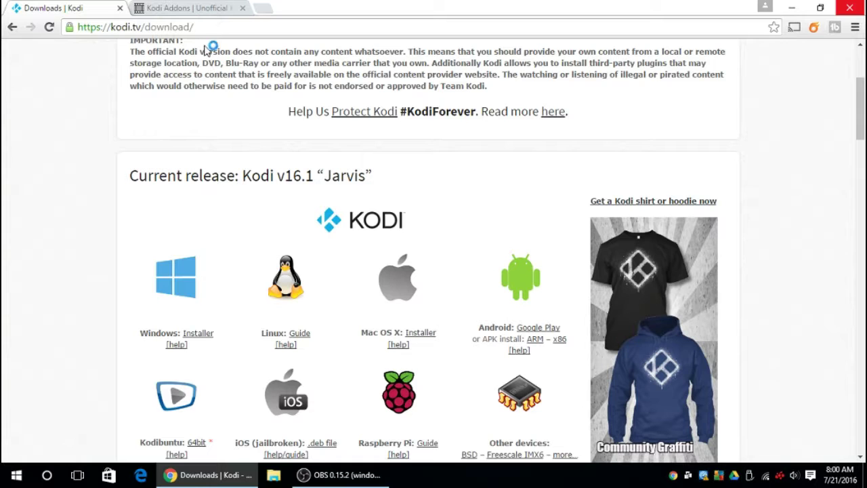
click(195, 10)
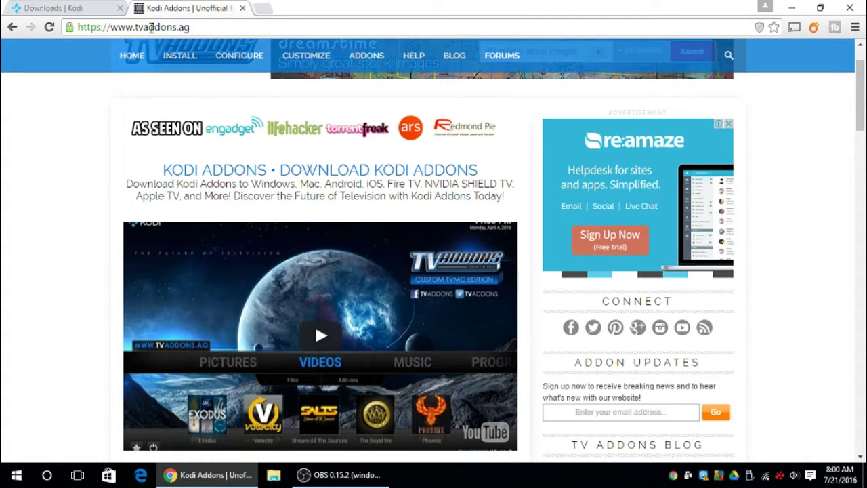
click(149, 28)
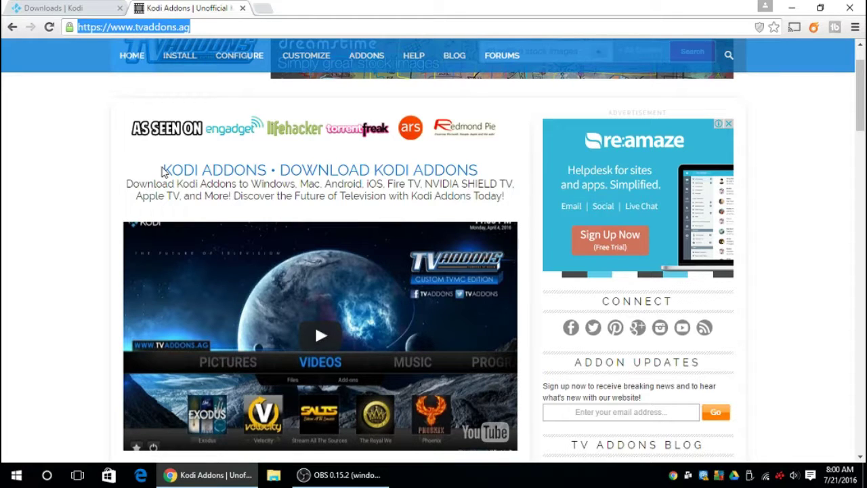
Step: Start downloading the Windows installer for Kodi v16.1 "Jarvis" from the Kodi downloads page
click(49, 7)
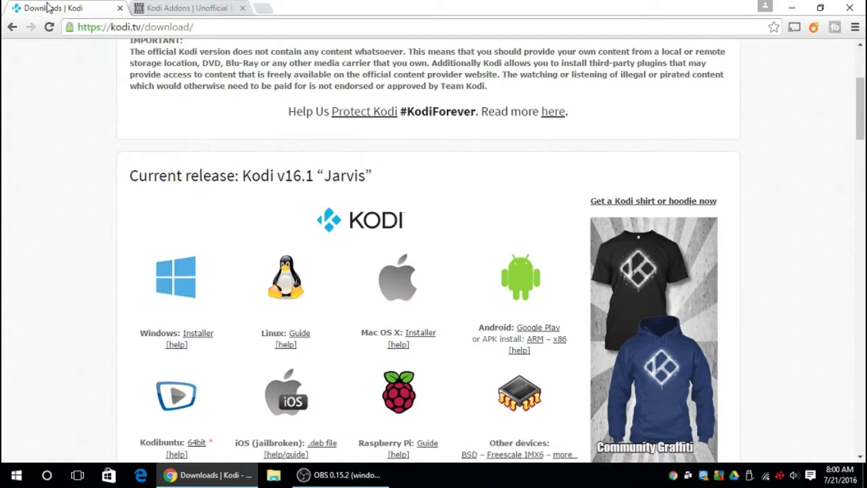
click(191, 332)
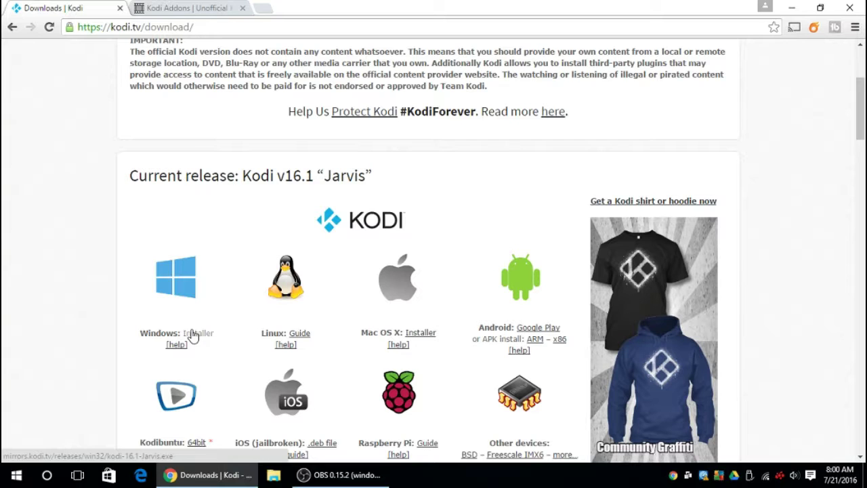
click(191, 333)
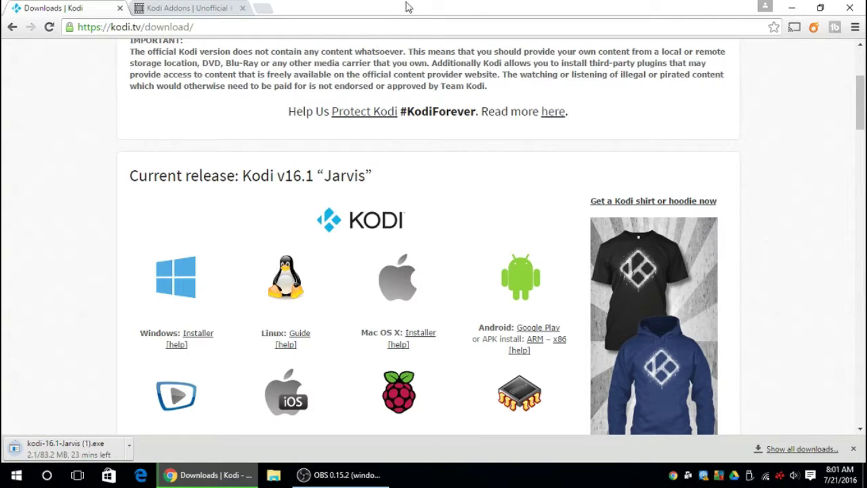
Step: Look through the TV Addons homepage, examining the platform downloads, the Kodi Addons articles and the background information on Kodi
click(167, 7)
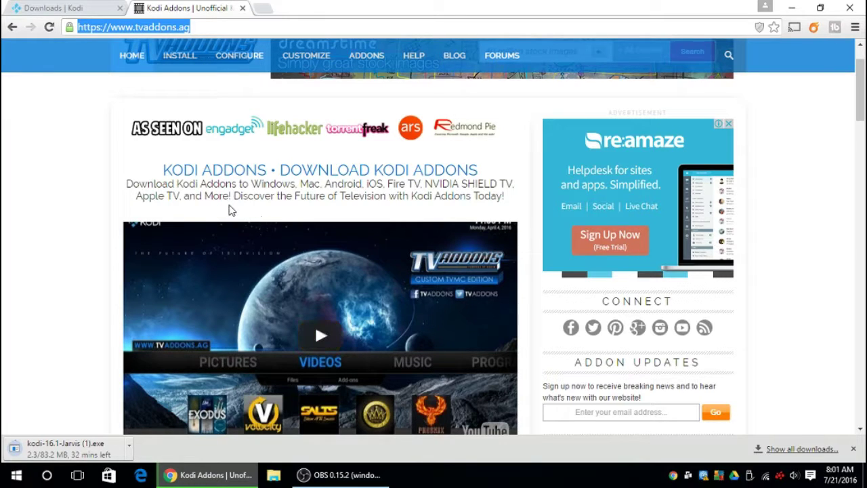
scroll(284, 199, down, 1)
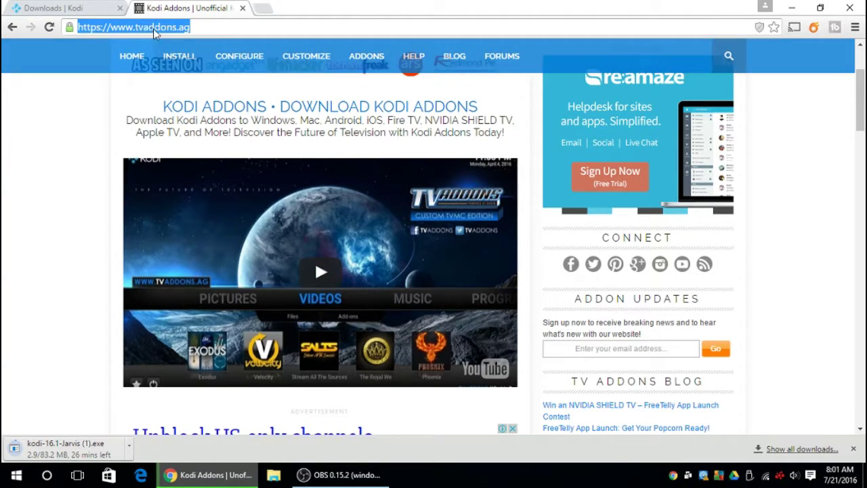
scroll(245, 149, down, 2)
scroll(245, 149, down, 3)
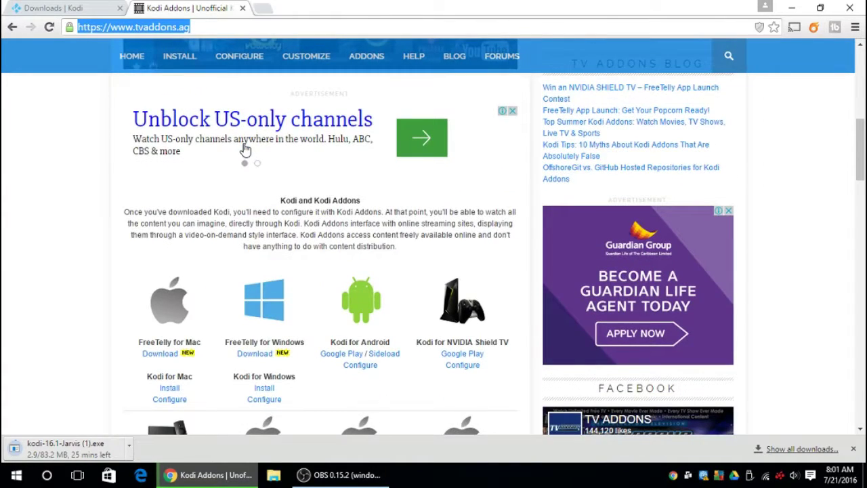
scroll(245, 149, down, 1)
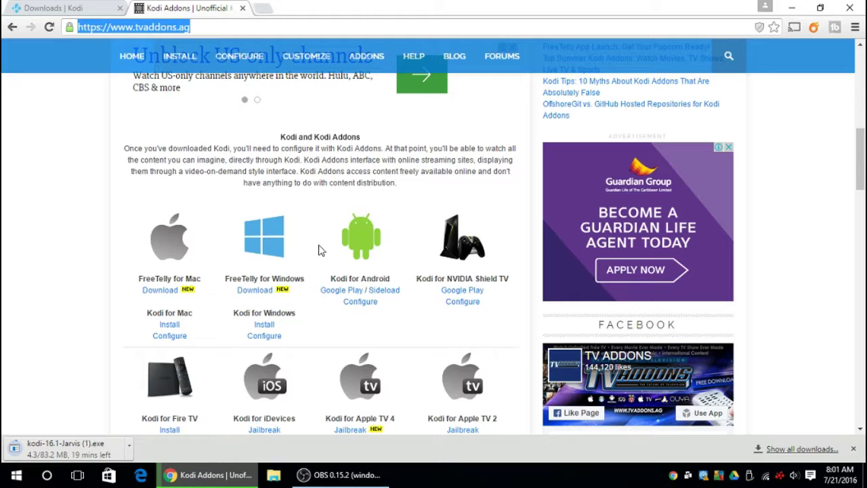
scroll(292, 231, down, 2)
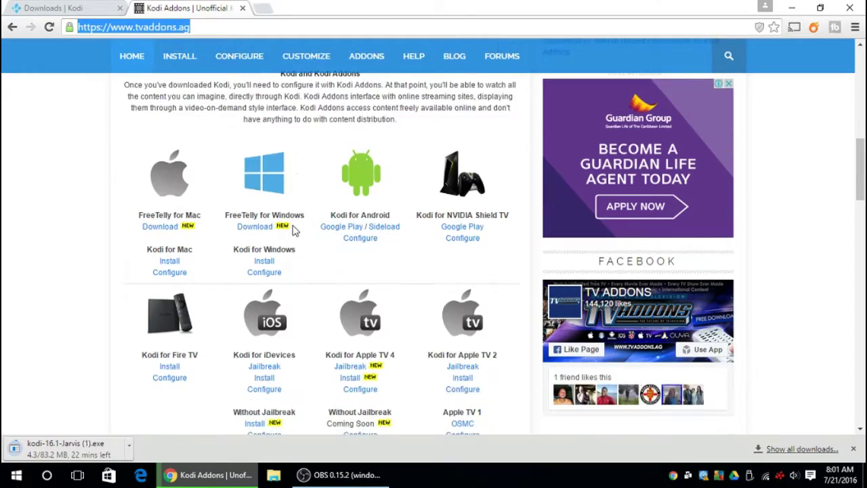
scroll(293, 230, down, 3)
scroll(295, 229, up, 5)
scroll(293, 228, down, 8)
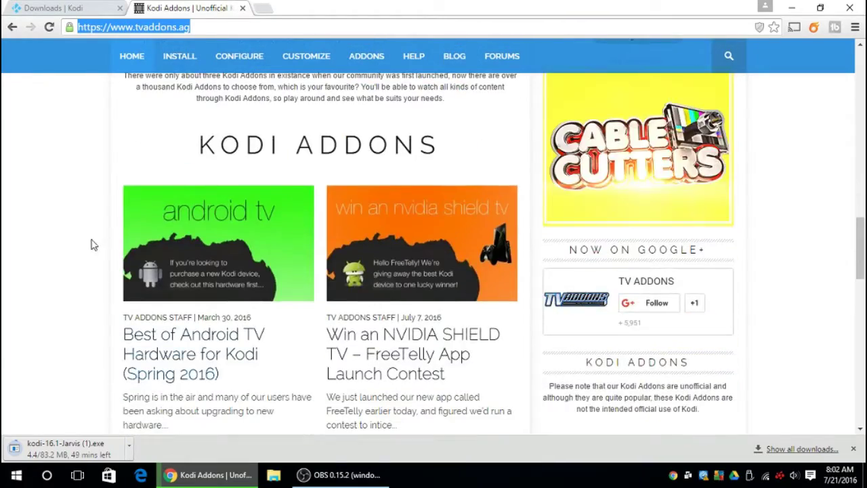
scroll(210, 333, down, 7)
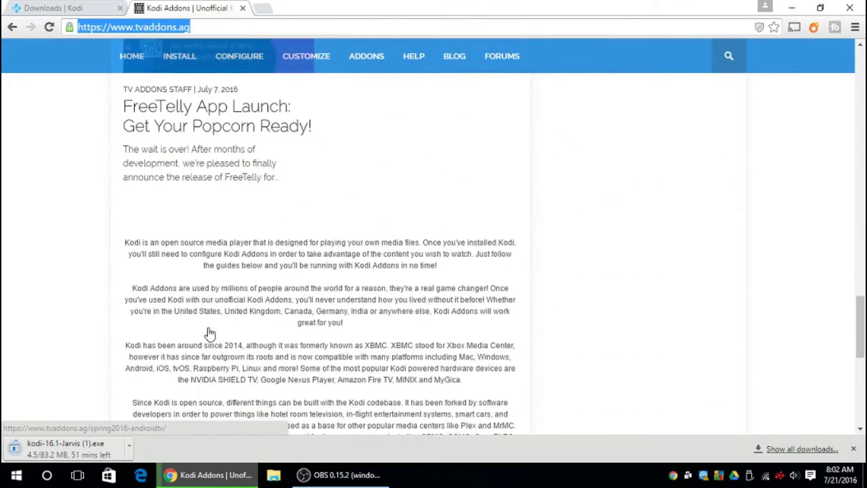
scroll(210, 333, up, 2)
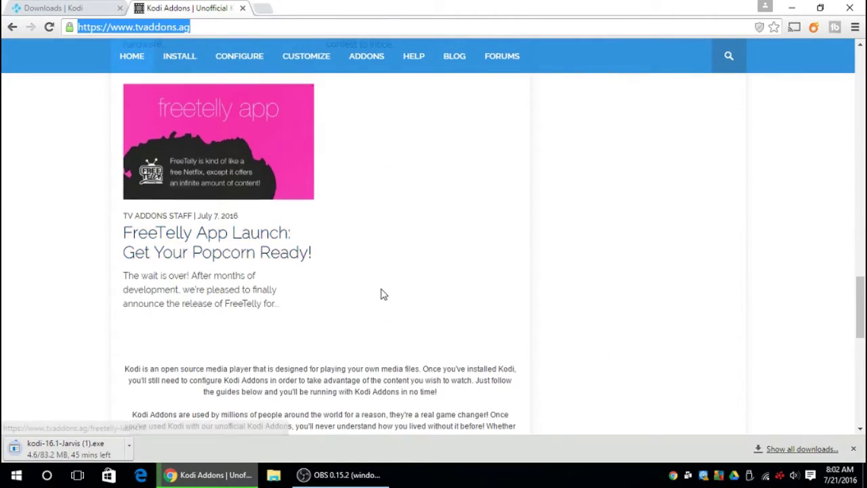
scroll(383, 293, down, 3)
scroll(382, 294, down, 6)
scroll(383, 294, up, 15)
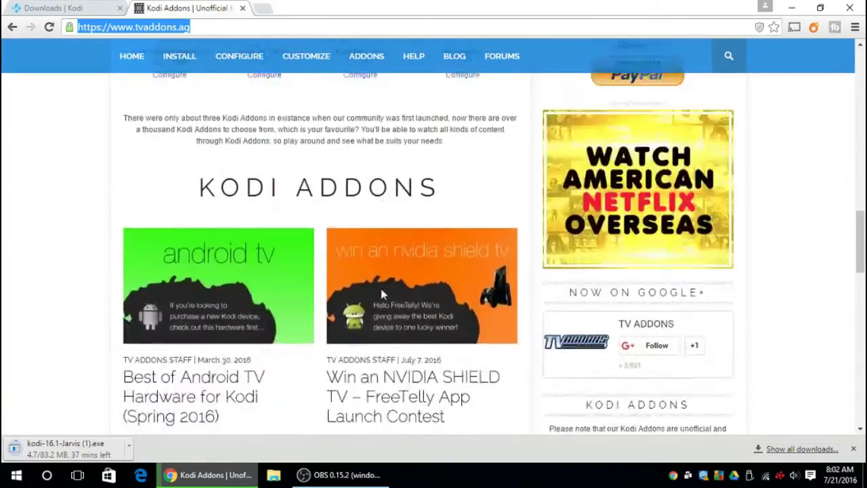
Step: Open the FreeTelly for Windows download page from the platform list on the TV Addons homepage
scroll(383, 293, up, 4)
scroll(381, 294, down, 1)
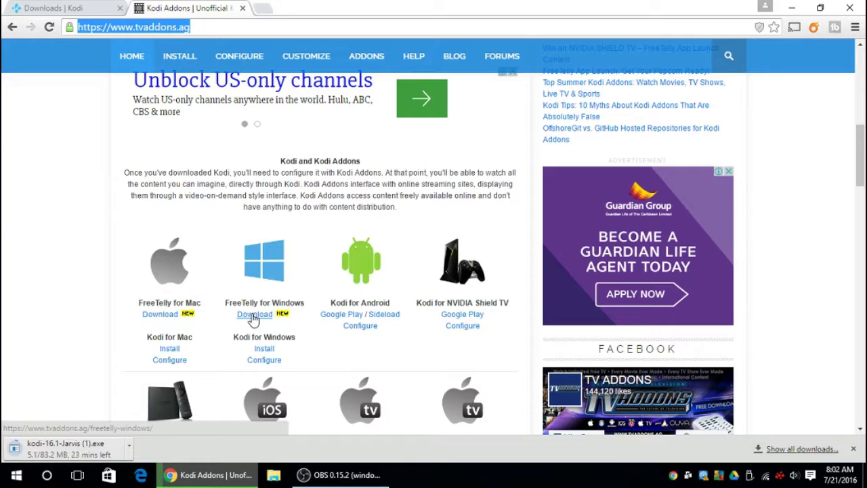
click(254, 316)
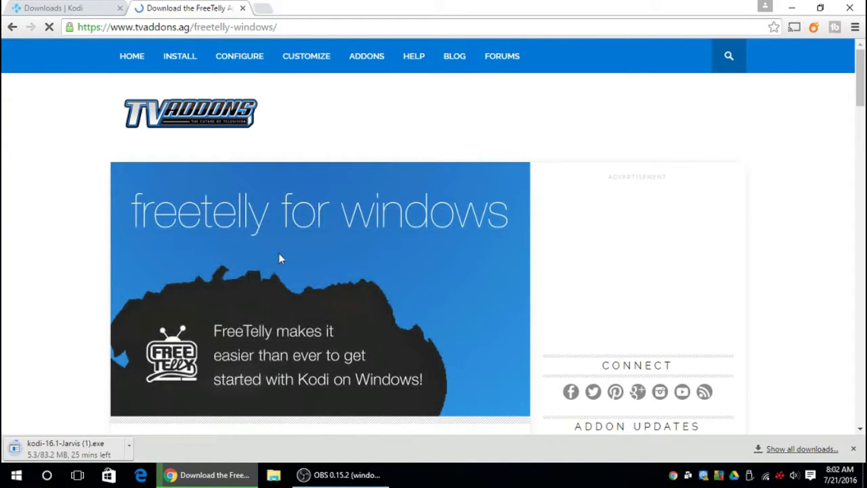
scroll(307, 302, down, 4)
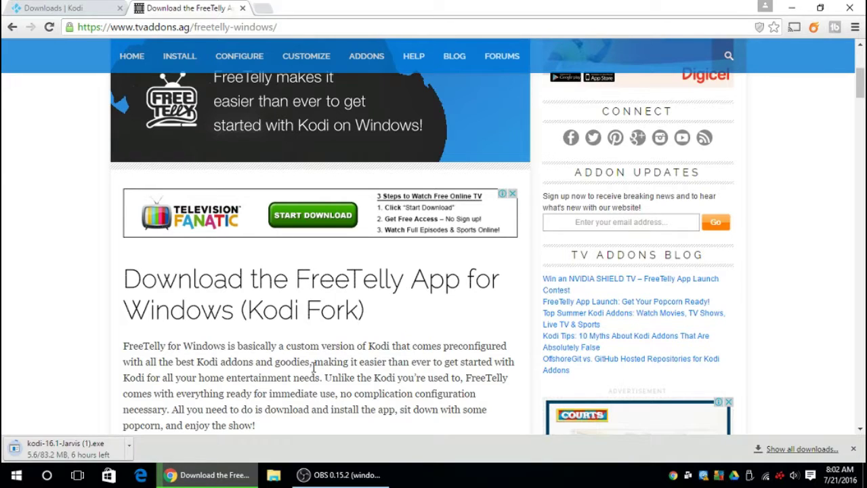
Step: Cancel the running download of kodi-16.1-Jarvis (1).exe from the browser's downloads list
click(128, 447)
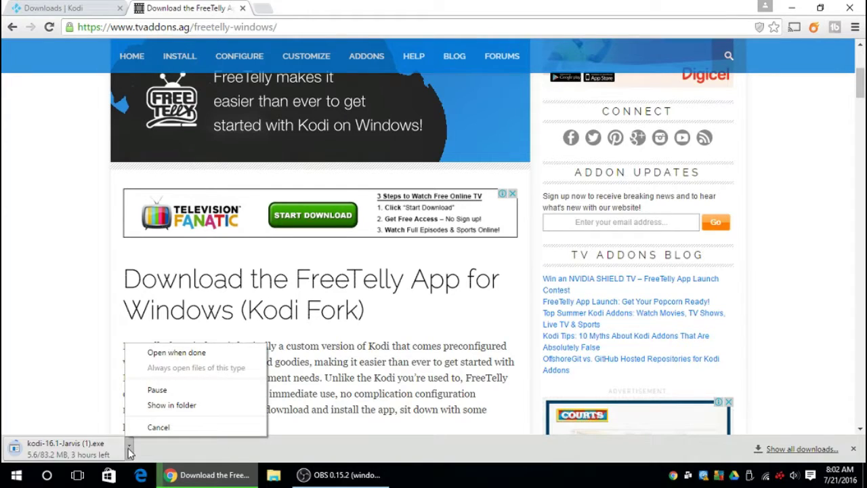
click(855, 28)
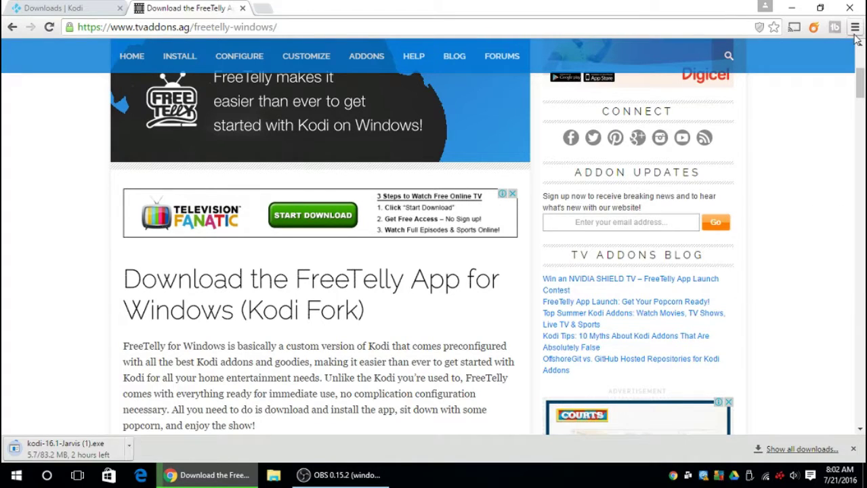
click(769, 110)
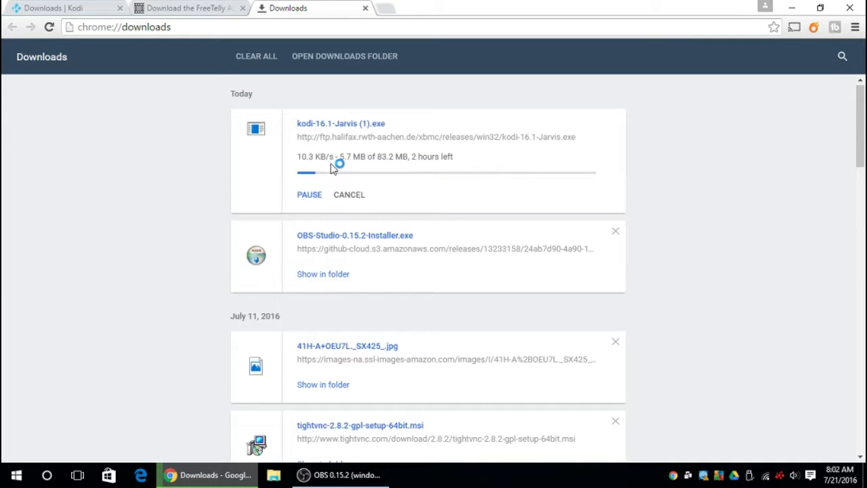
click(346, 200)
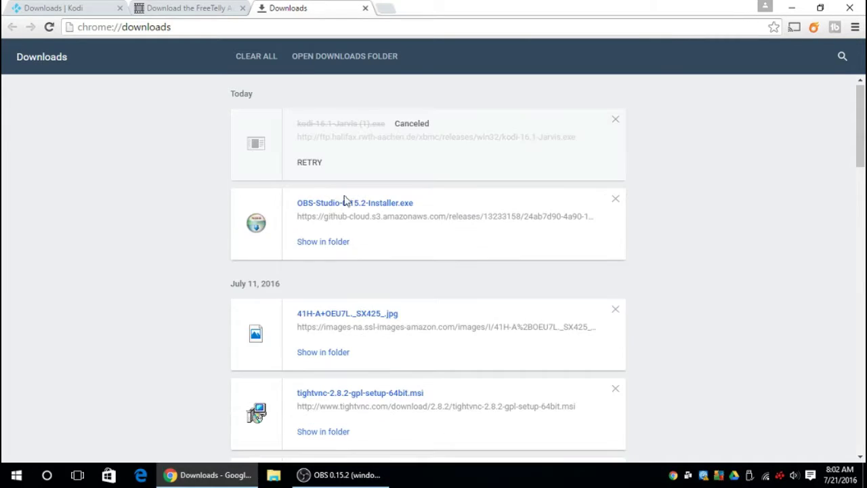
Step: Download FreeTellyWin.zip through the FreeTelly for Windows page, using the file host's primary mirror, Quebec, Canada #4
click(178, 10)
scroll(220, 341, down, 5)
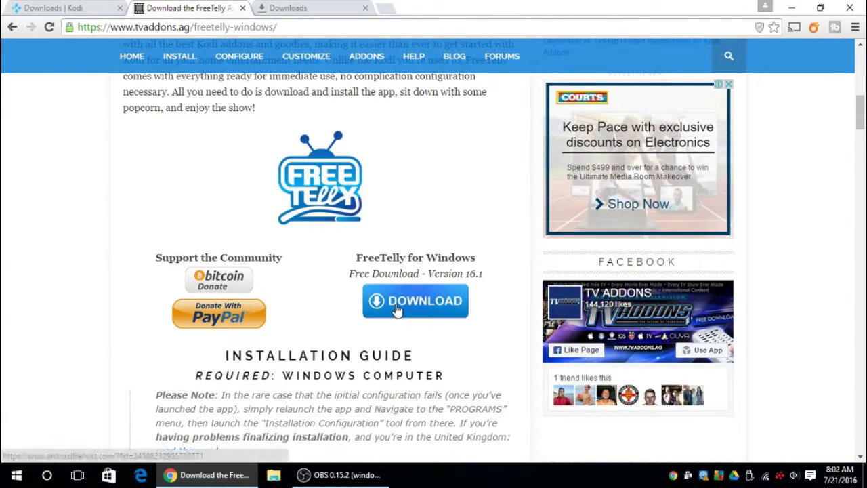
click(383, 319)
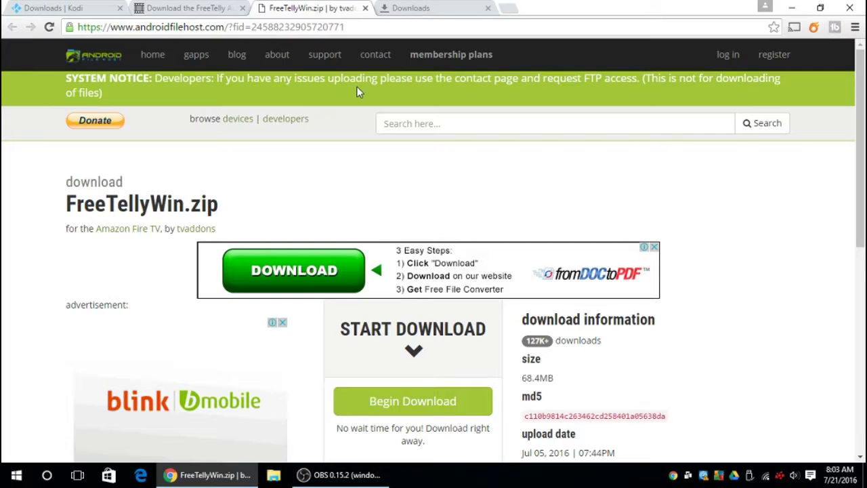
scroll(374, 176, down, 3)
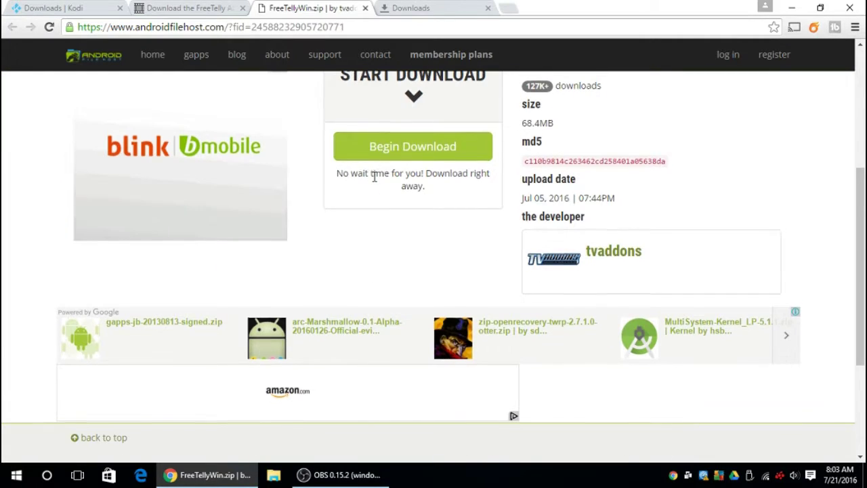
scroll(374, 176, down, 3)
scroll(374, 177, up, 4)
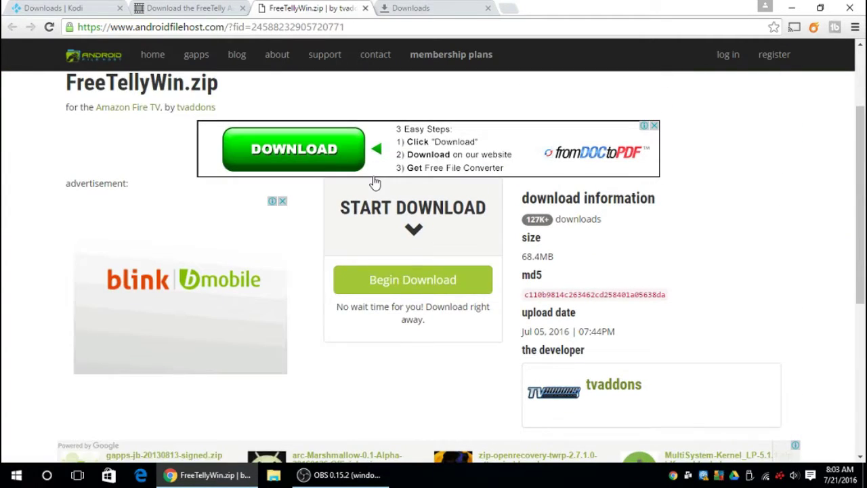
click(404, 282)
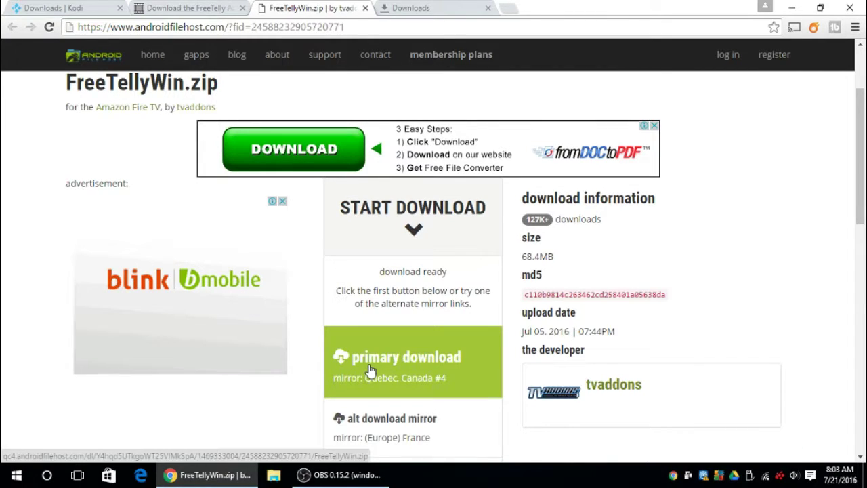
click(369, 369)
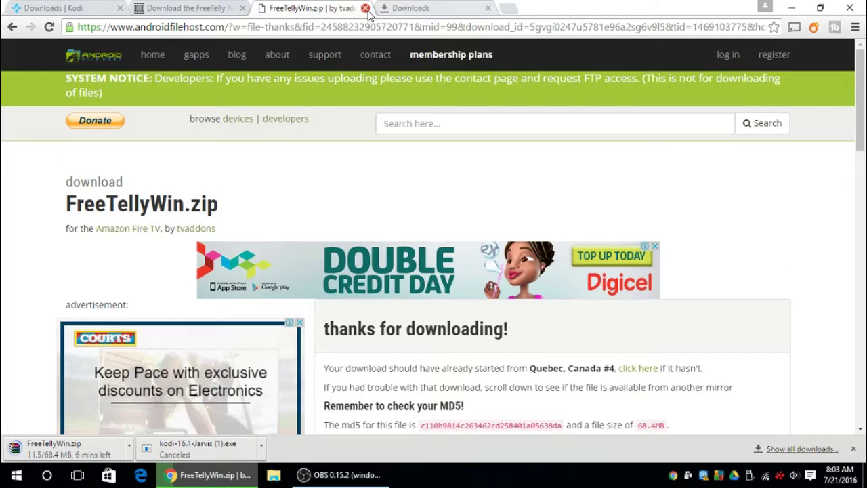
Step: Close the file host page and go back to the TV Addons homepage while FreeTellyWin.zip downloads
click(365, 7)
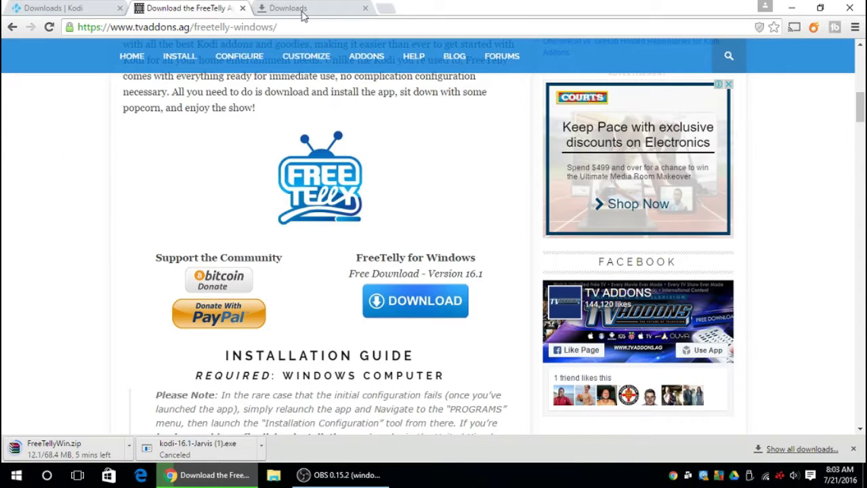
click(13, 28)
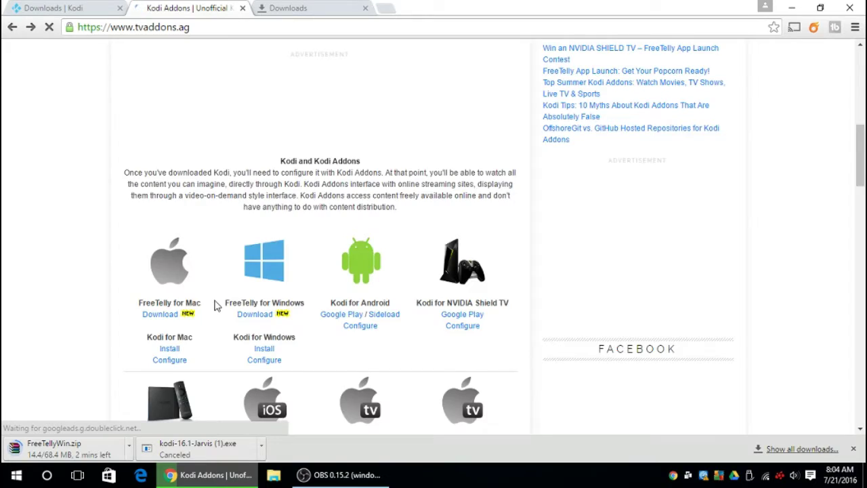
scroll(213, 304, up, 7)
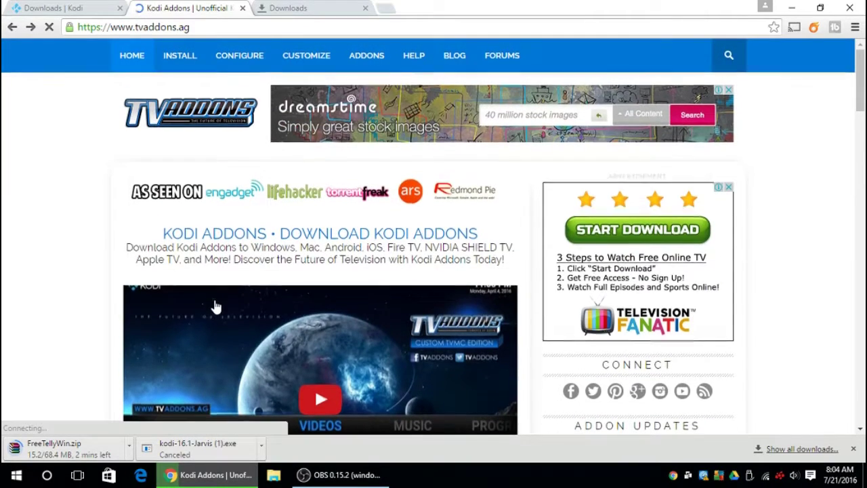
scroll(215, 305, down, 2)
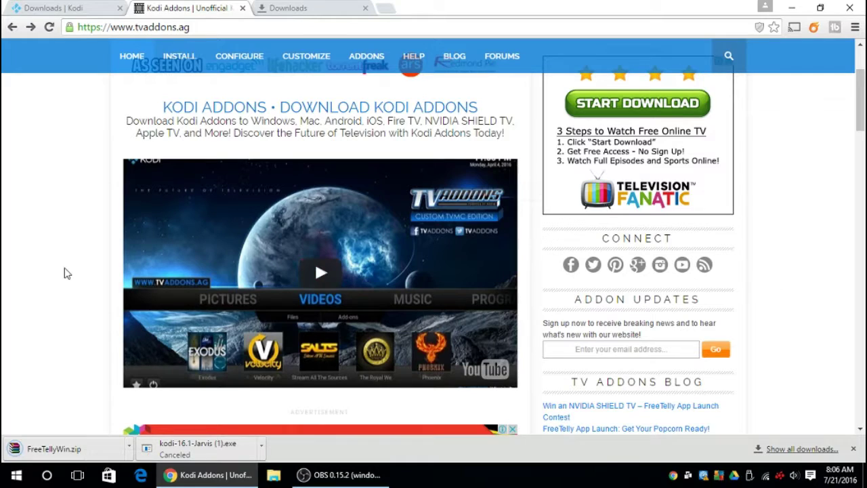
Step: Open the downloaded FreeTellyWin.zip, extract FreeTellySetup.exe to the Downloads\FreeTellyWin folder while copying that path, and close the archive
click(68, 451)
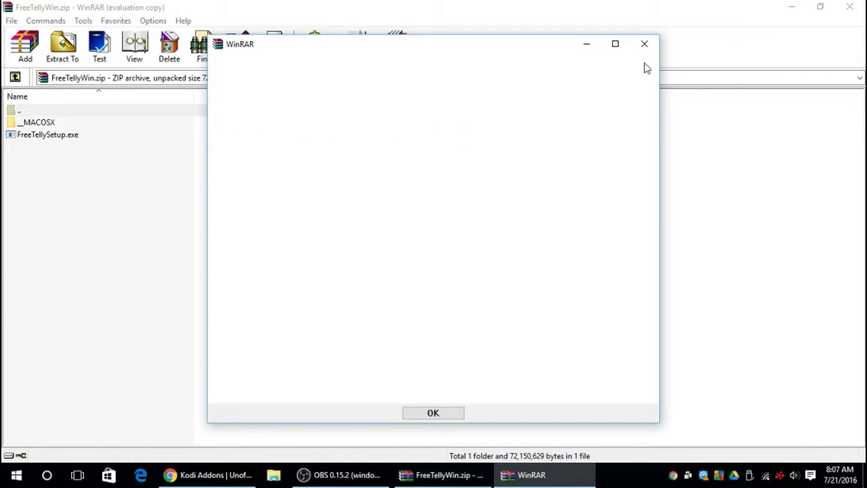
click(644, 43)
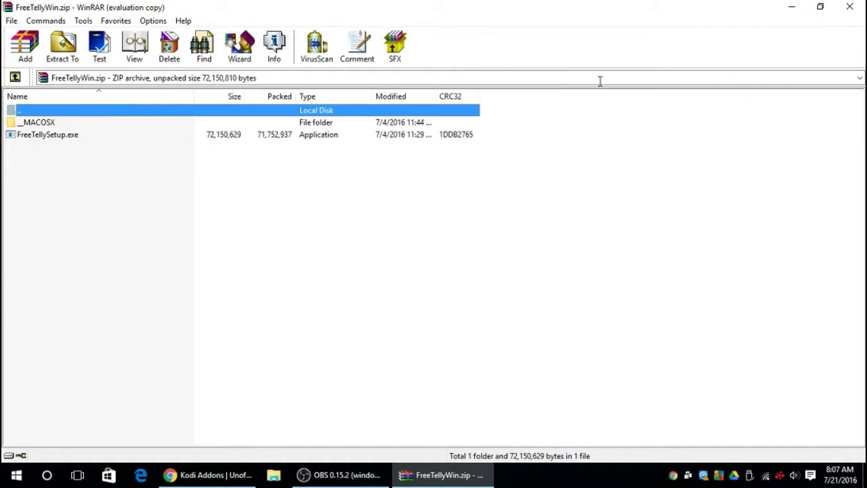
click(41, 135)
click(61, 54)
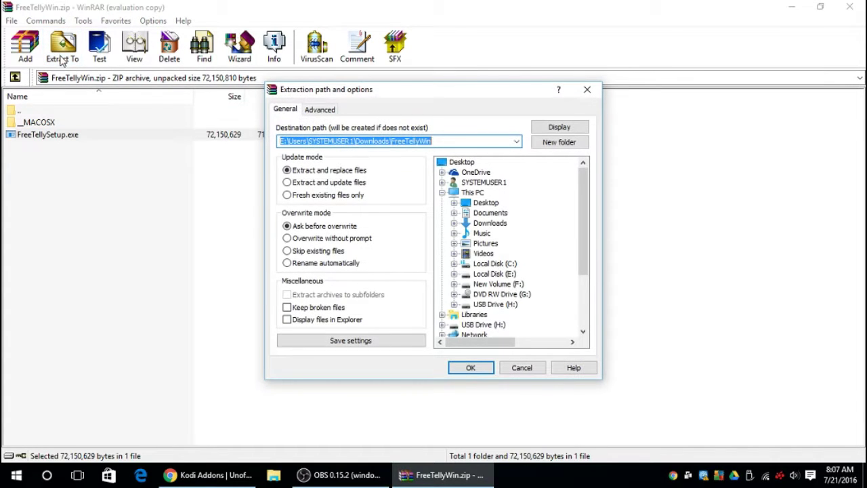
right_click(398, 141)
click(421, 180)
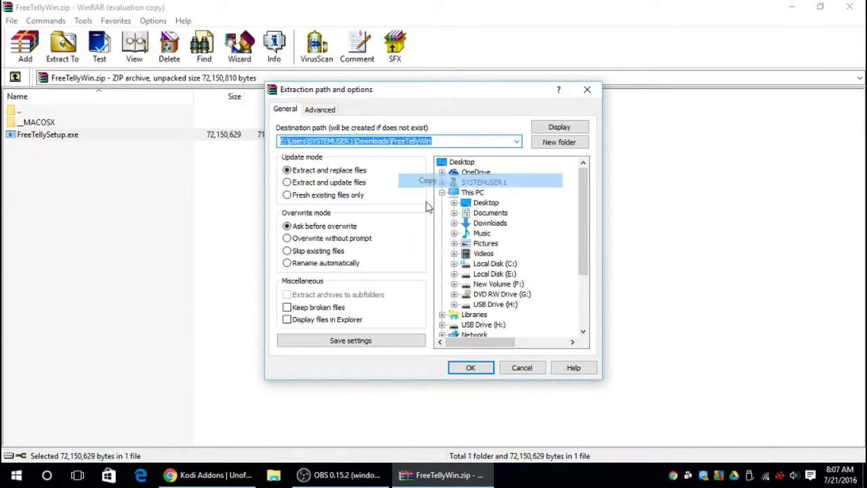
click(470, 369)
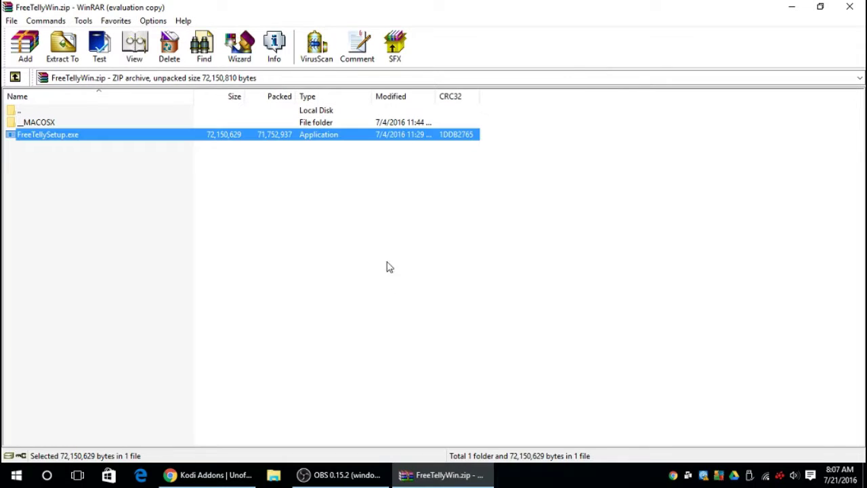
click(850, 8)
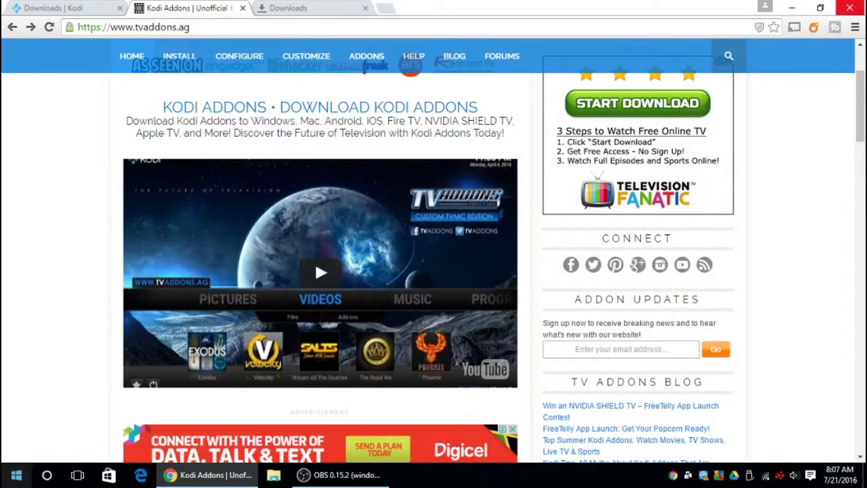
Step: Open the extracted FreeTellyWin folder by searching Windows for its copied path, and launch FreeTellySetup
click(17, 475)
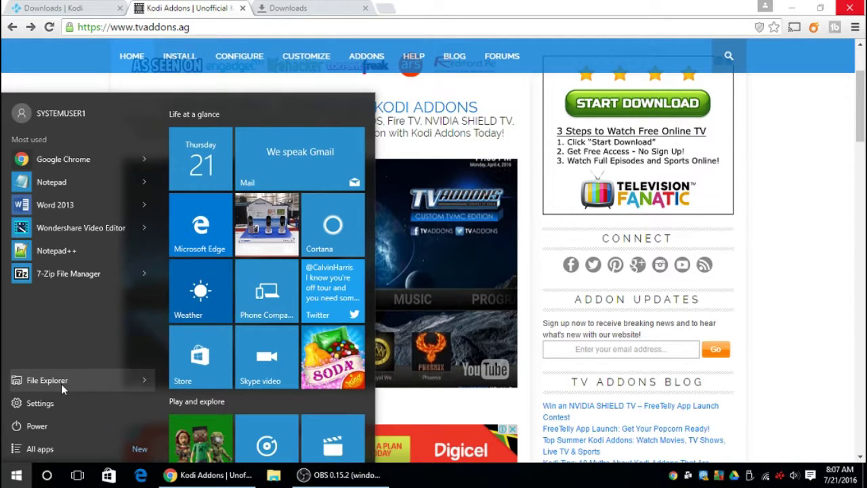
key(ctrl+v)
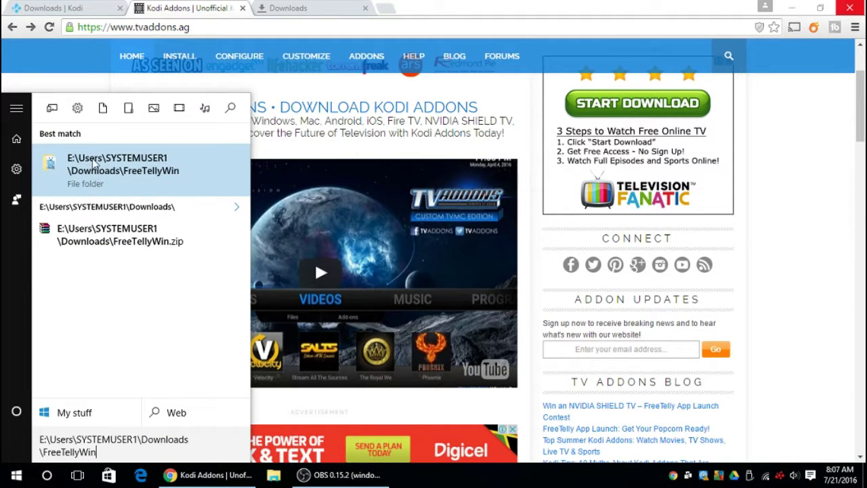
click(95, 170)
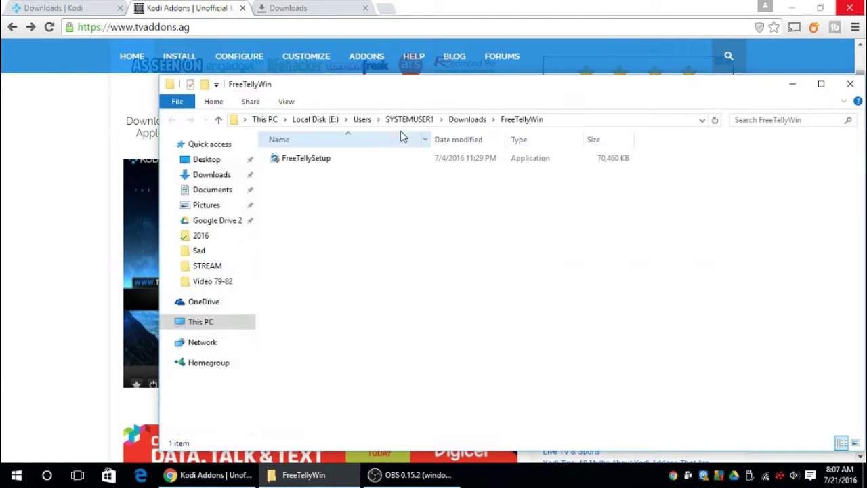
click(320, 168)
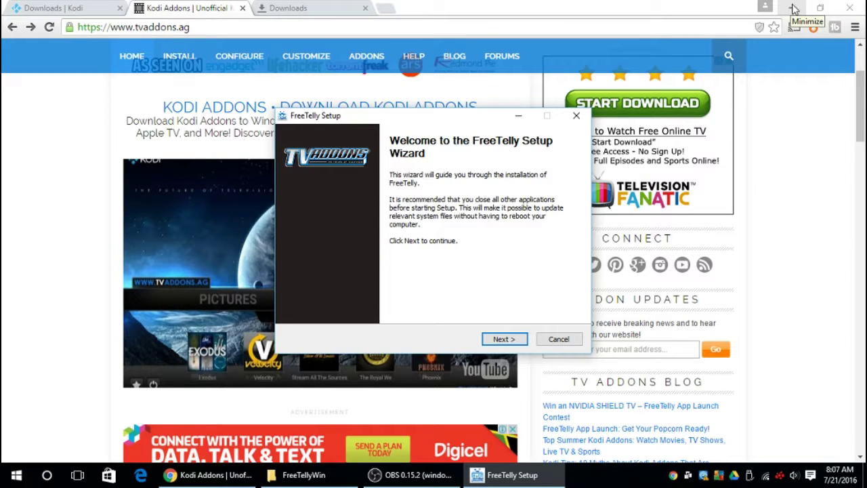
Step: Bring the FreeTellyWin folder window to the front and maximize it so it covers the browser
click(316, 476)
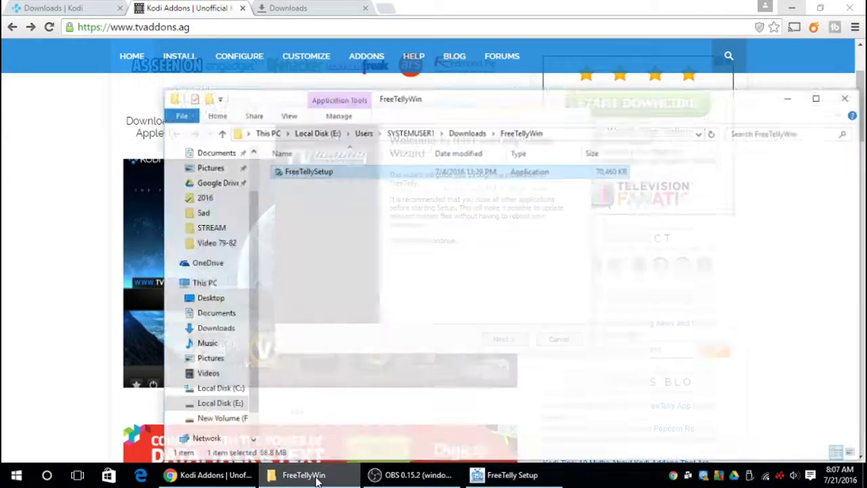
double_click(514, 78)
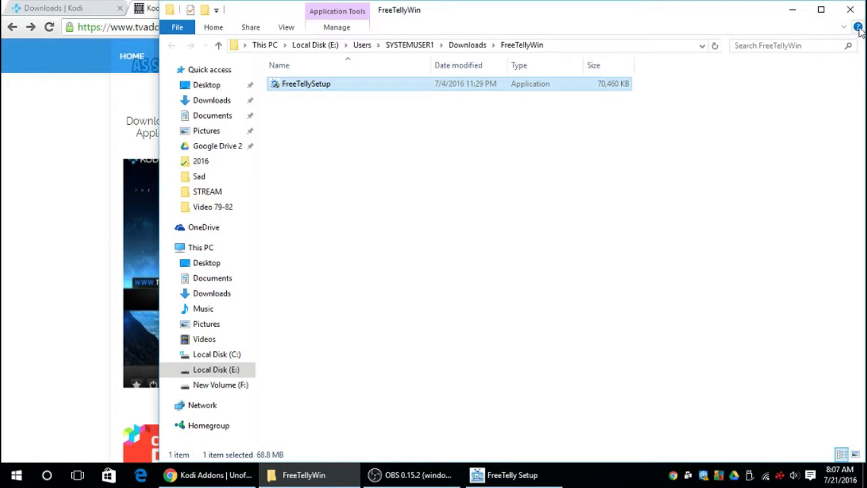
click(820, 8)
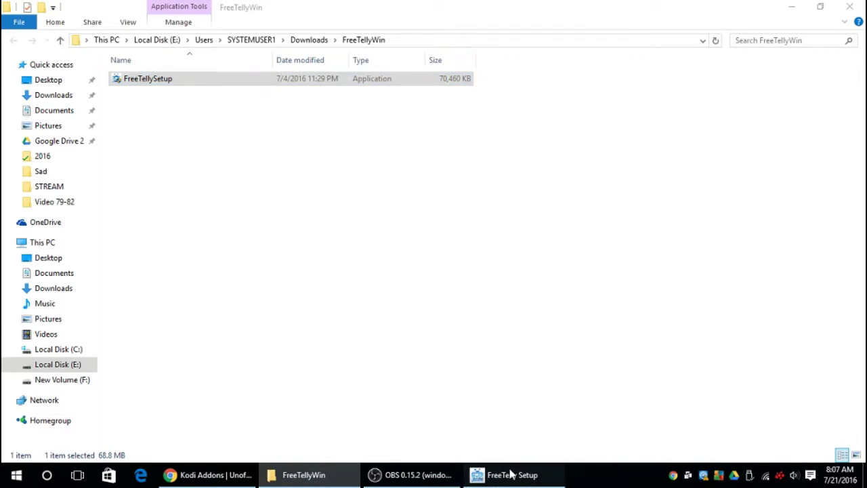
Step: Return to the FreeTelly setup wizard, accept the license agreement and advance to the choice of install location
click(477, 475)
click(504, 341)
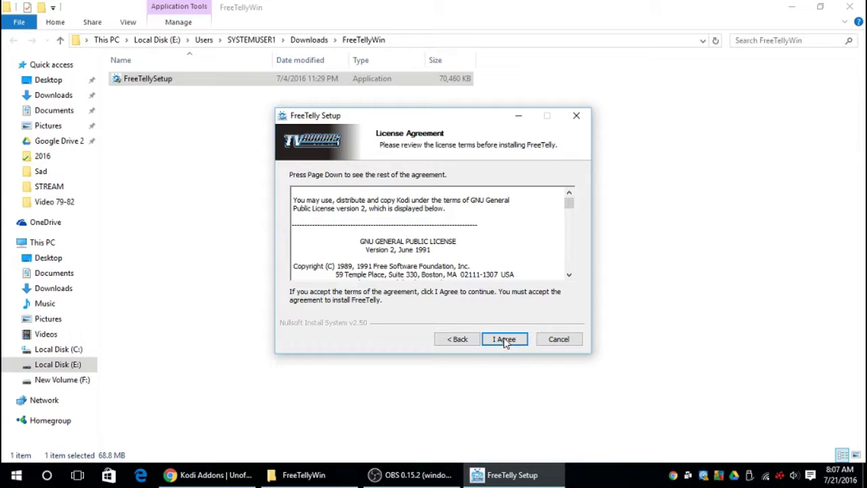
click(504, 342)
click(505, 340)
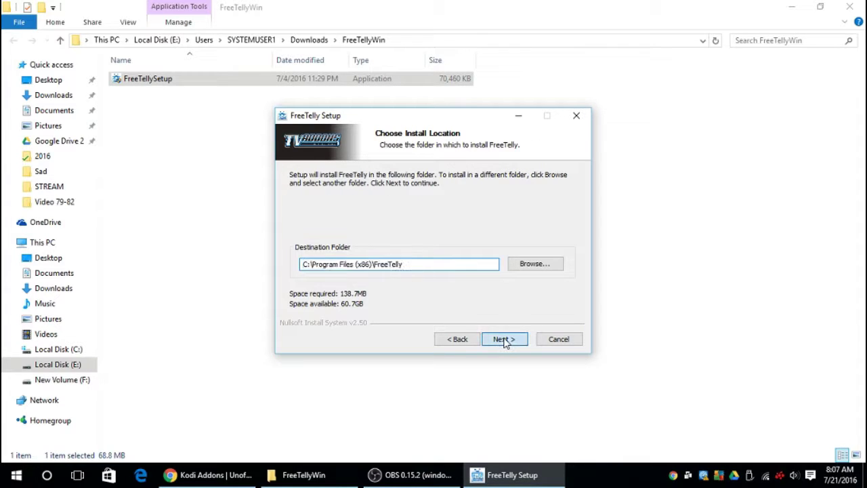
Step: Set the installation's destination folder to e:\Program Files (x86)\FreeTelly and continue
click(305, 266)
text(e)
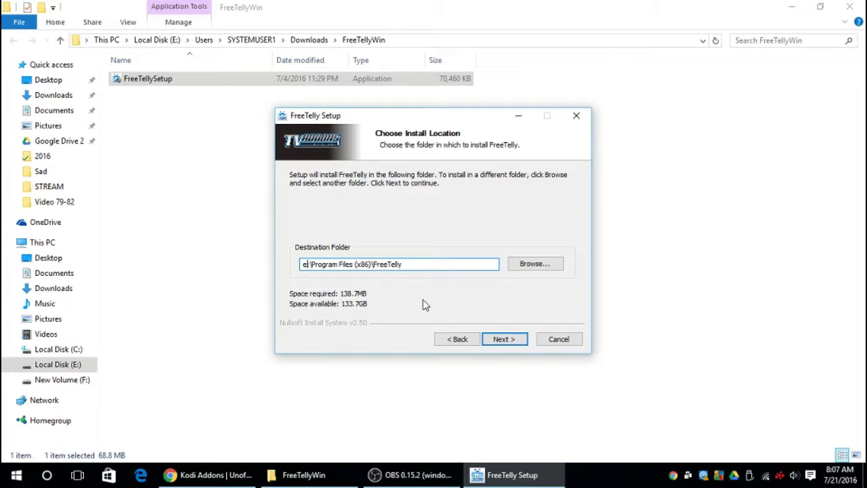
click(505, 338)
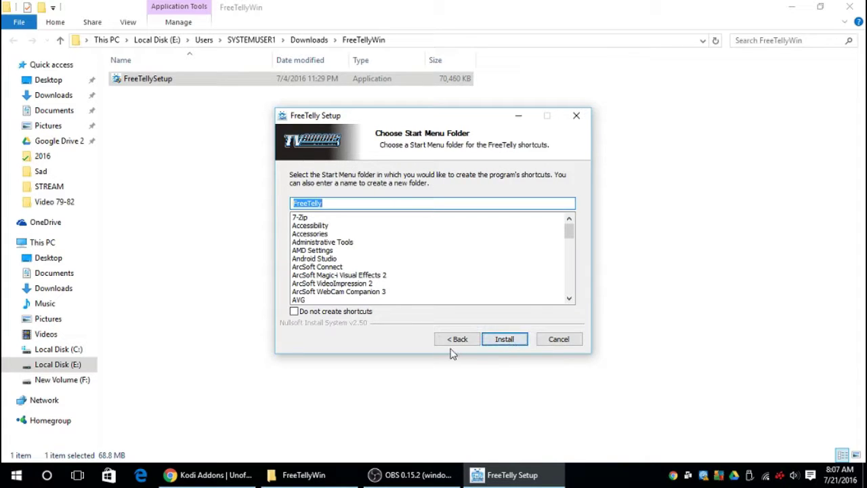
Step: Start the installation with FreeTelly as the Start Menu folder and show the installation details
drag(418, 121, 392, 111)
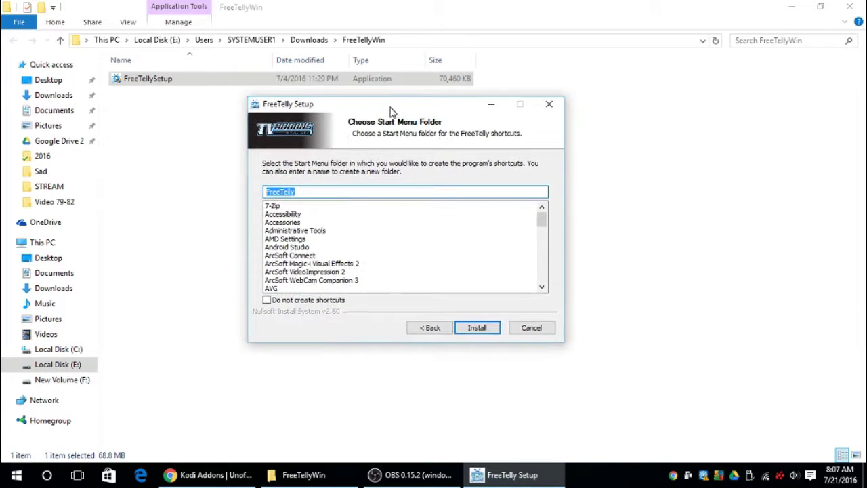
click(467, 329)
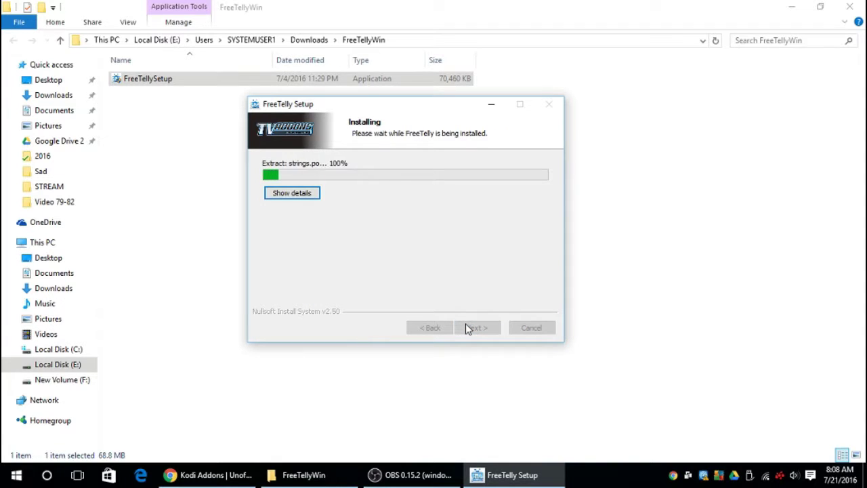
click(308, 195)
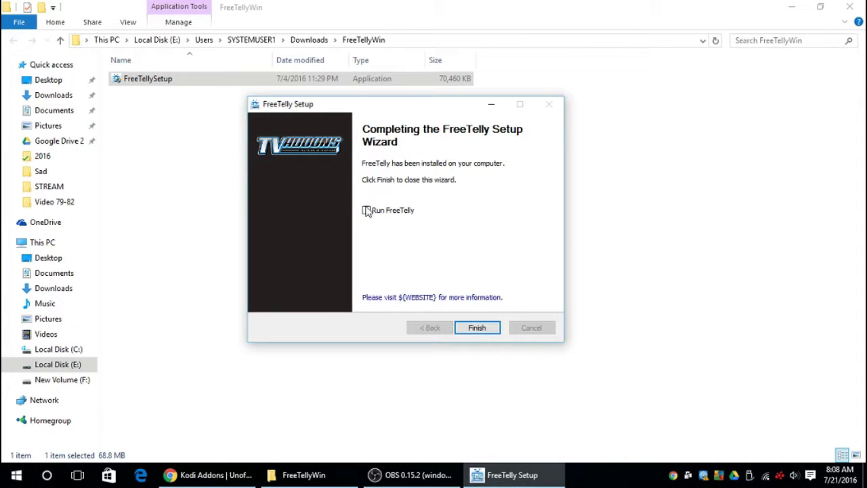
Step: Clear the windows behind the installer and finish the setup wizard with Run FreeTelly enabled
click(367, 211)
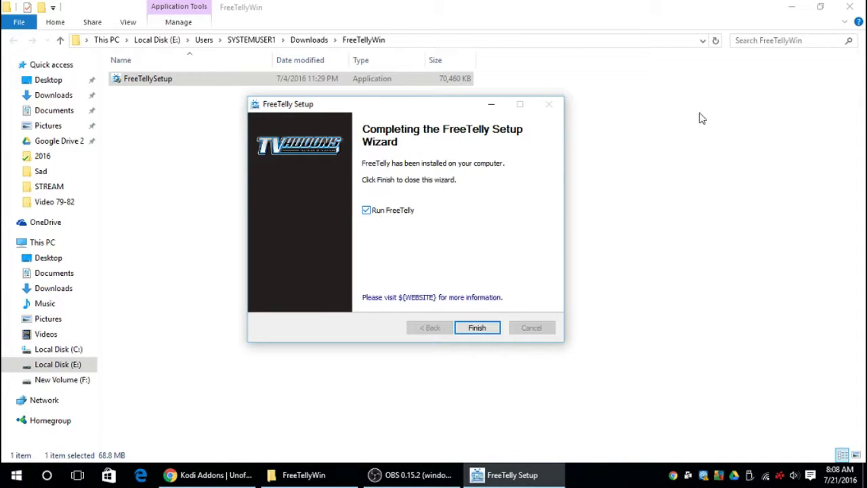
click(849, 7)
click(791, 8)
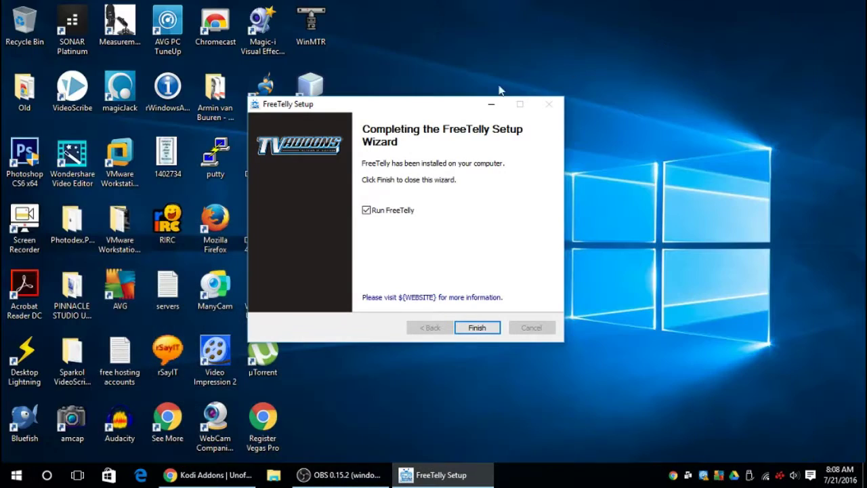
click(477, 328)
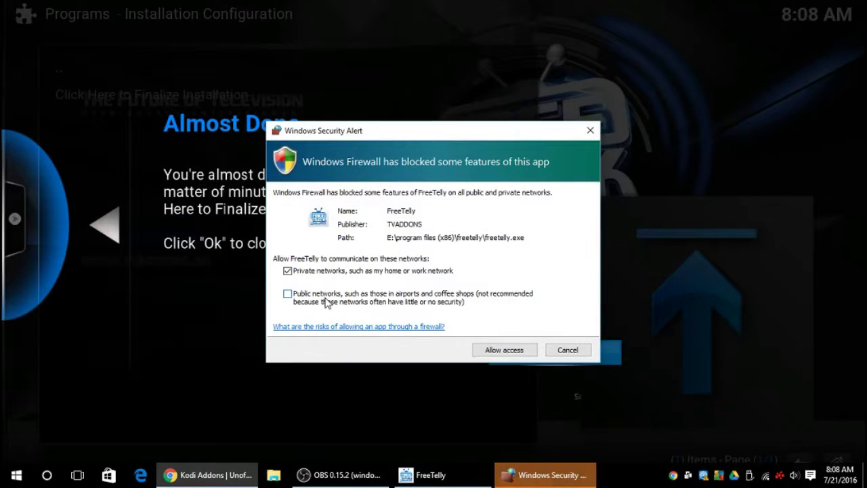
Step: Allow FreeTelly through Windows Firewall on private and public networks, and dismiss FreeTelly's Almost Done notice
click(326, 303)
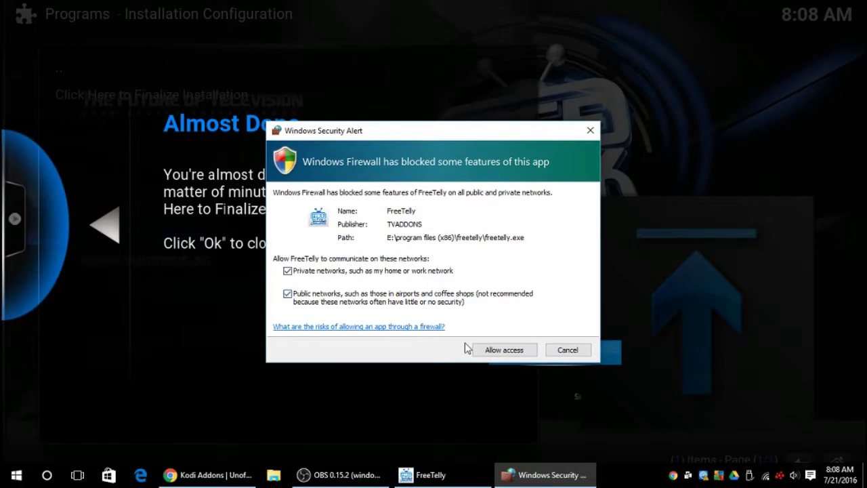
click(501, 349)
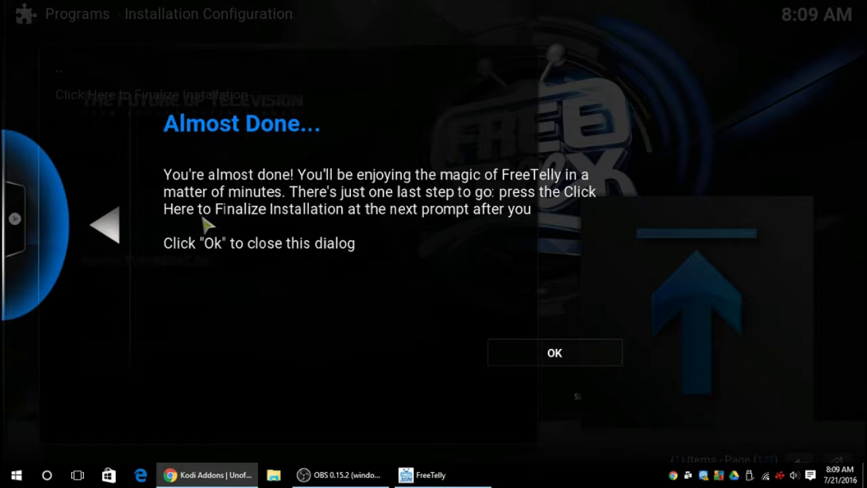
click(560, 367)
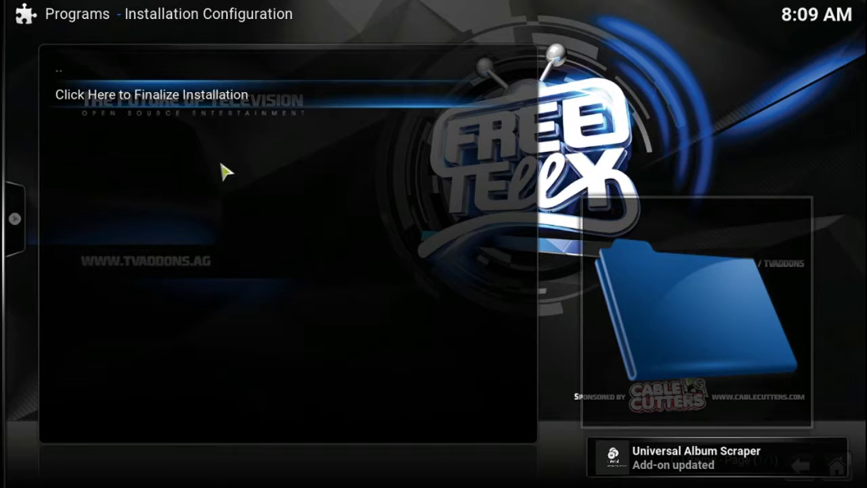
Step: Finalize the FreeTelly installation from the Installation Configuration screen and acknowledge its completion
click(116, 99)
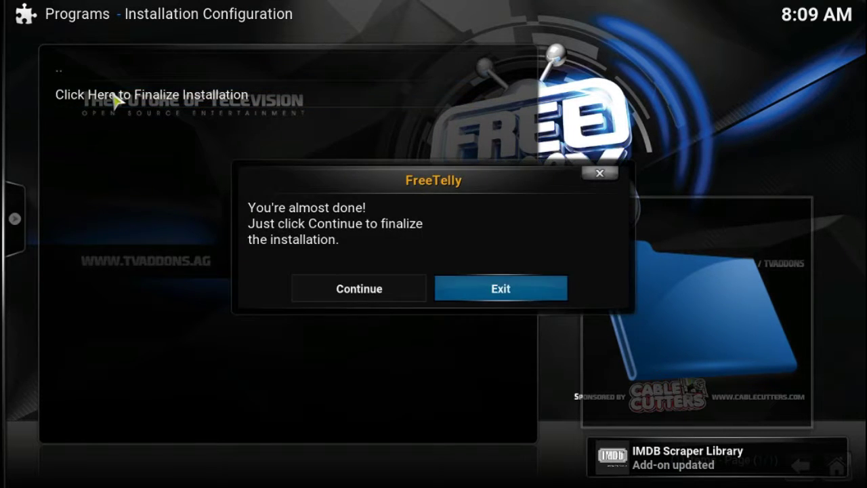
click(352, 289)
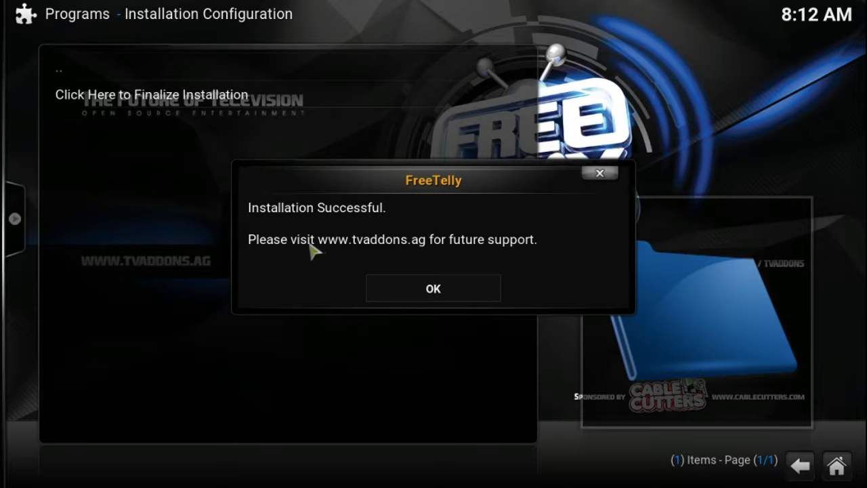
click(431, 292)
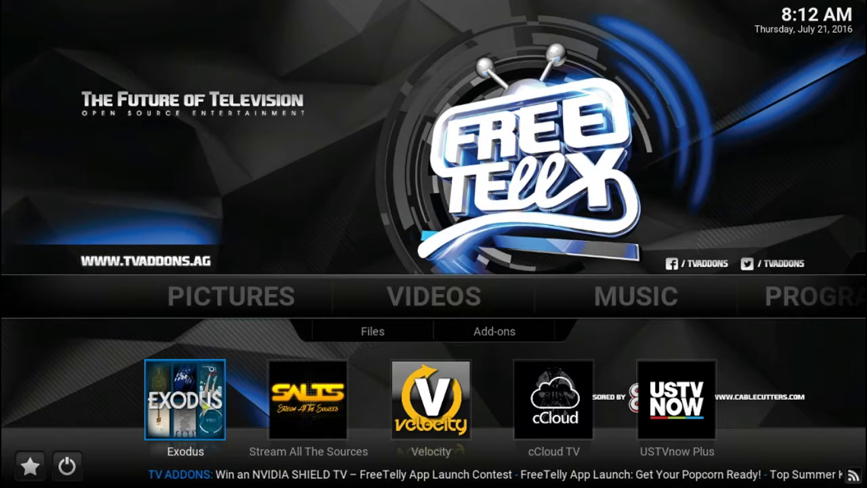
Step: Open the Exodus add-on's Latest Movies list and browse through the available titles
click(202, 404)
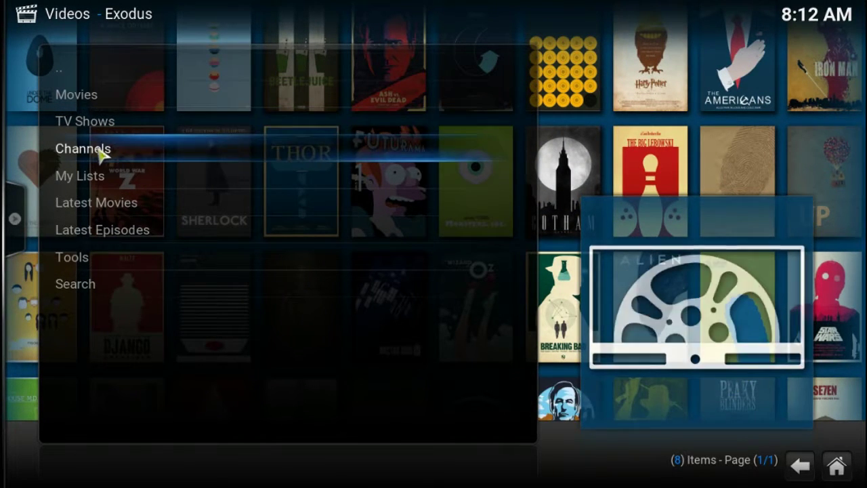
click(87, 215)
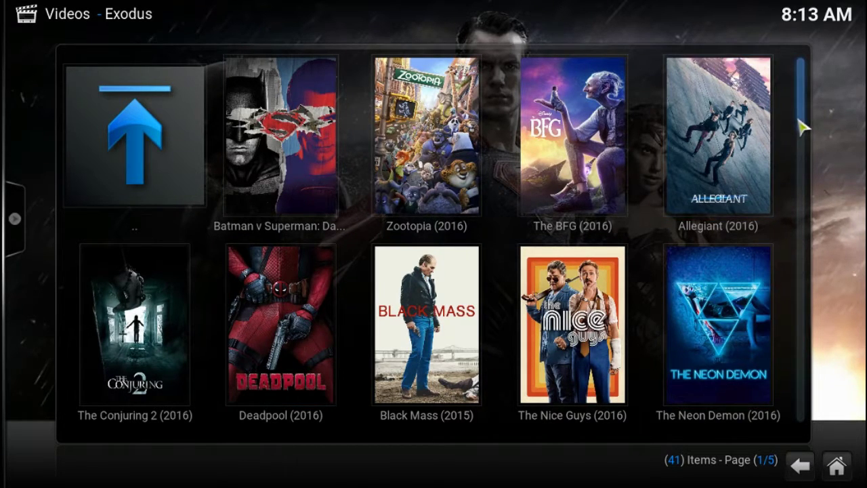
scroll(799, 135, down, 1)
scroll(802, 156, down, 1)
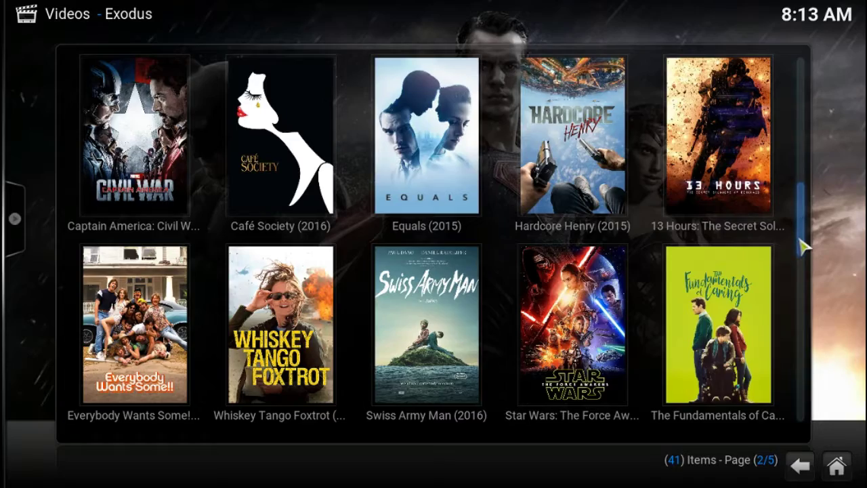
scroll(802, 247, down, 1)
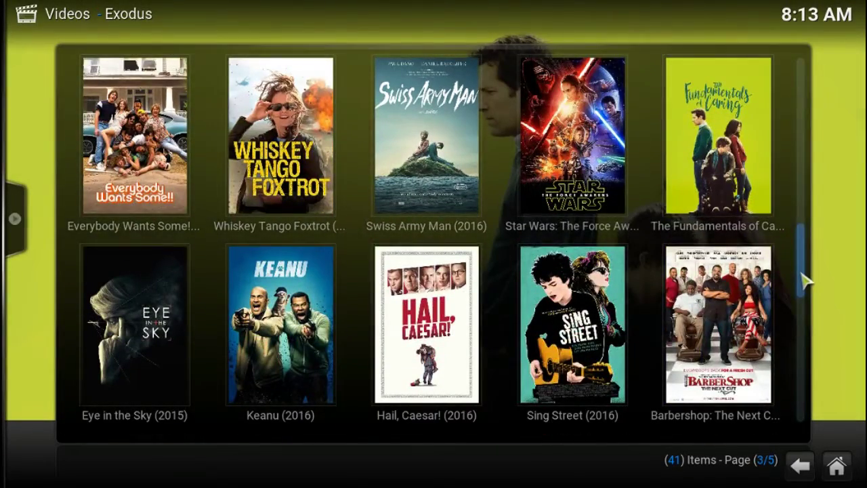
scroll(806, 278, down, 1)
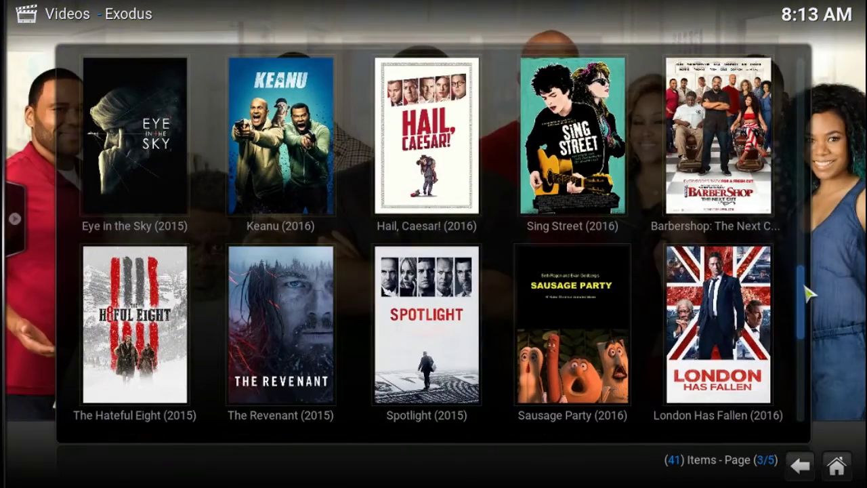
scroll(806, 332, down, 1)
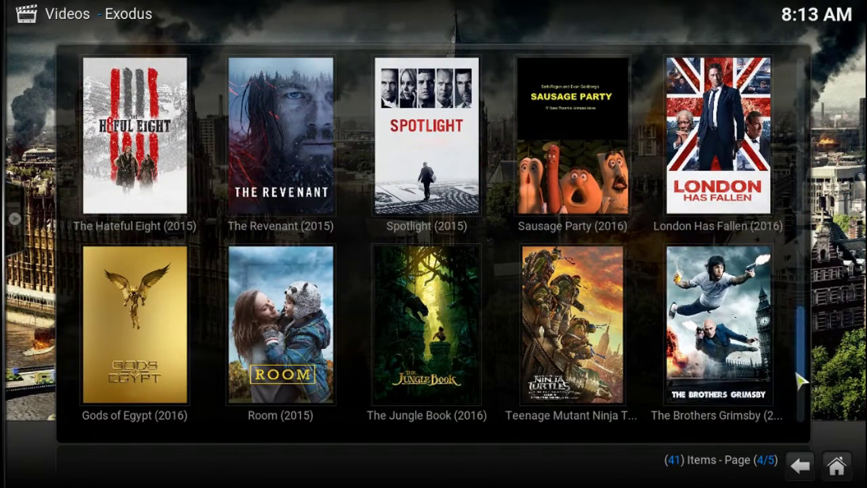
Step: Look through the rest of the Latest Movies titles and return to the Exodus main categories
drag(802, 377, 808, 407)
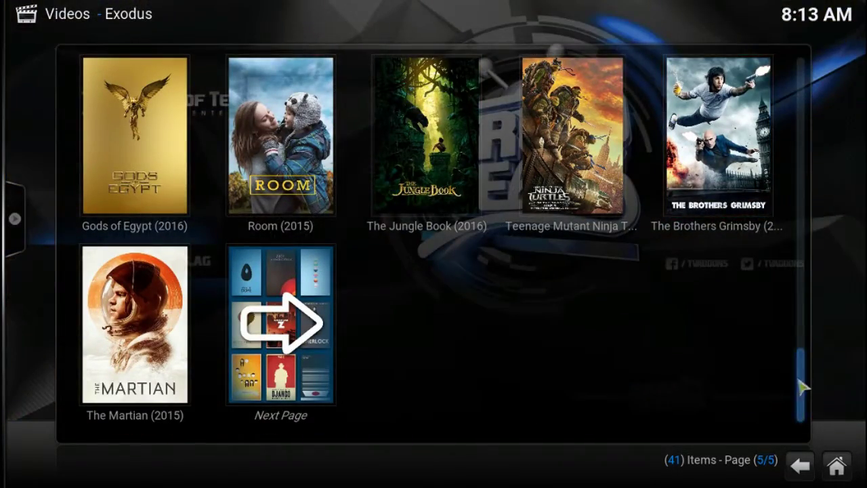
drag(803, 386, 807, 83)
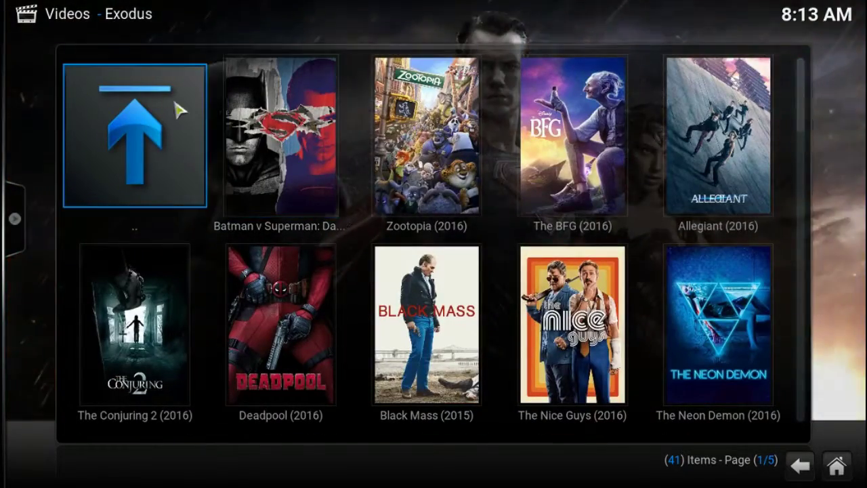
click(157, 102)
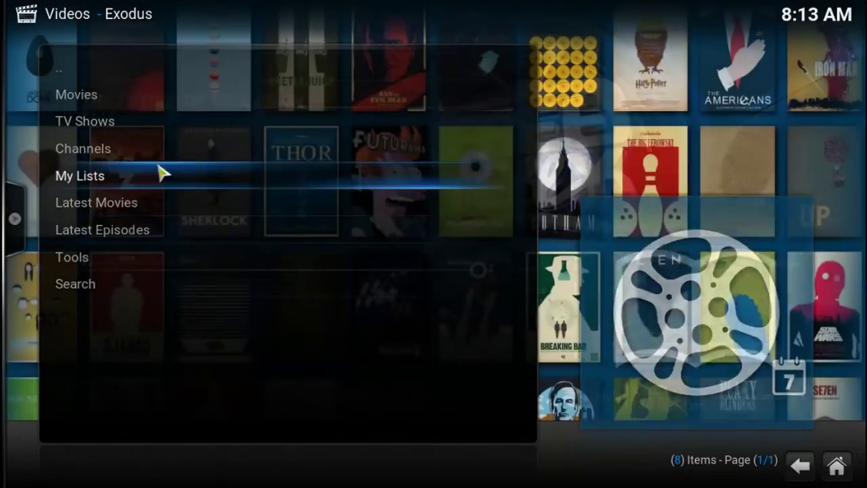
Step: Open the Most Popular TV shows in Exodus and list the episodes of Mr. Robot Season 1
click(87, 130)
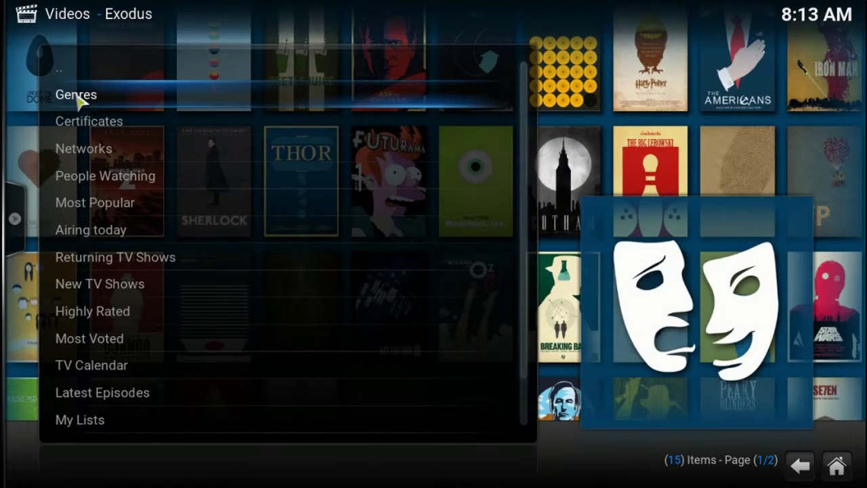
click(93, 206)
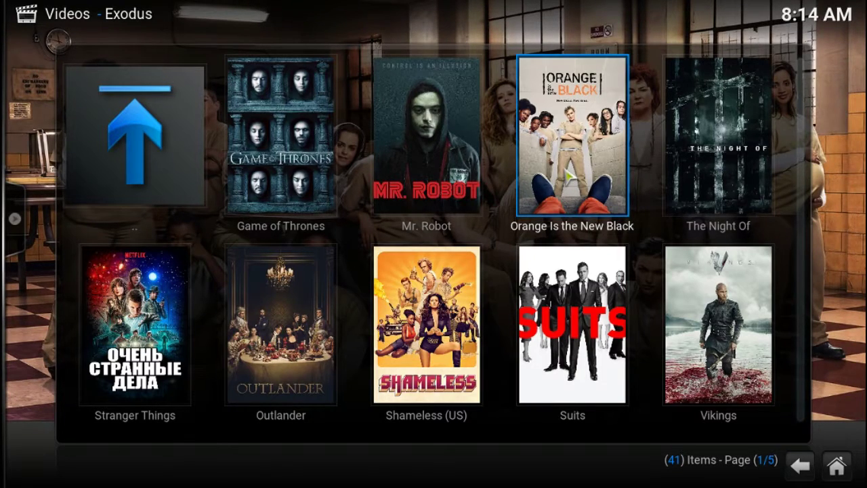
click(433, 156)
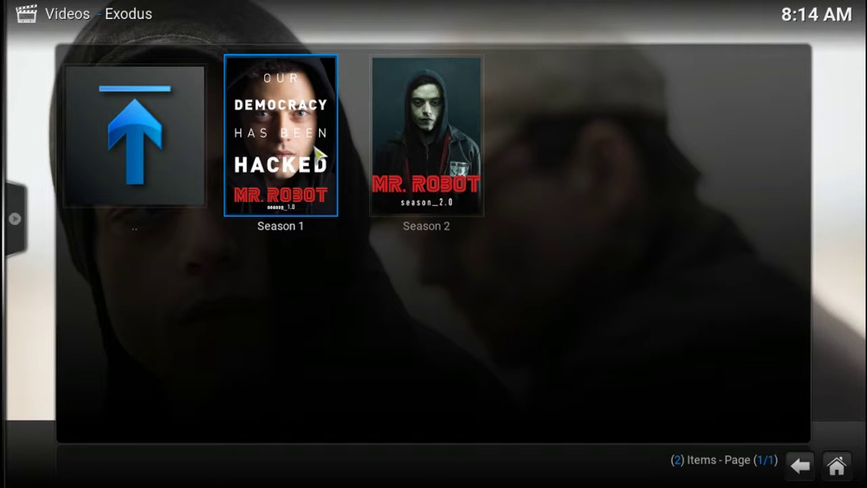
click(319, 154)
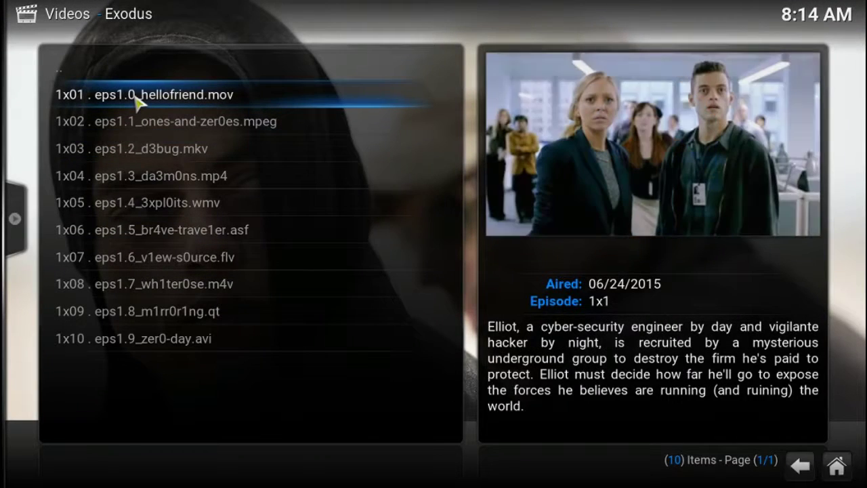
Step: Open episode 1x01 of Mr. Robot and look through its available streaming sources
click(138, 102)
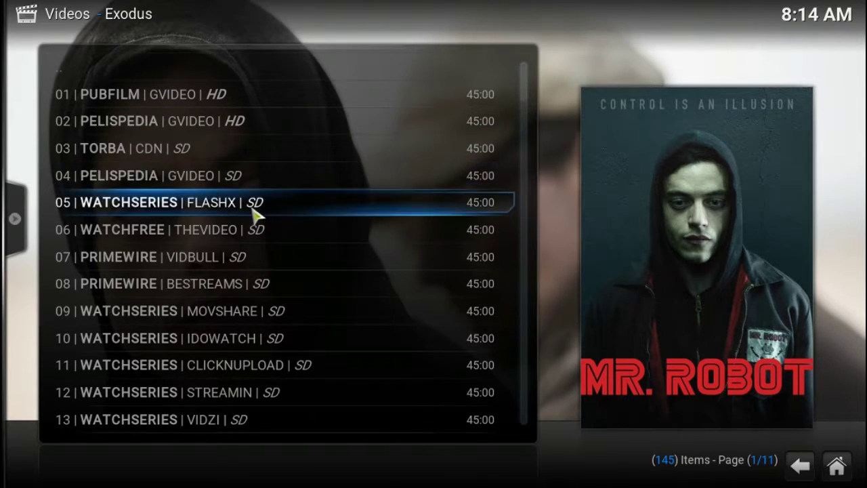
scroll(251, 216, down, 11)
scroll(253, 211, up, 10)
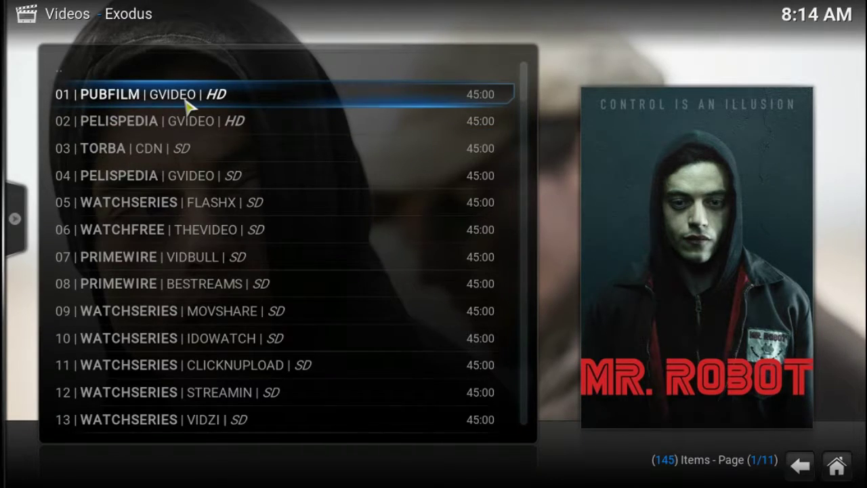
Step: Leave the Mr. Robot sources and back out of the Exodus TV show lists to the home screen
click(803, 466)
click(803, 466)
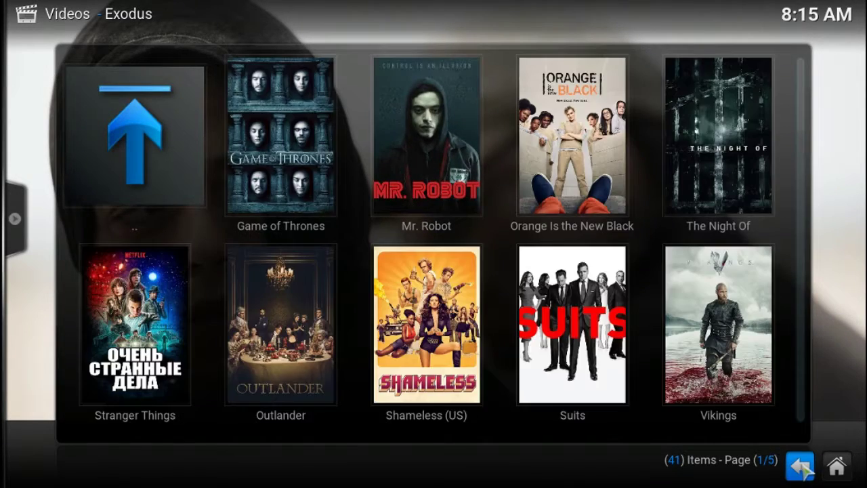
click(803, 466)
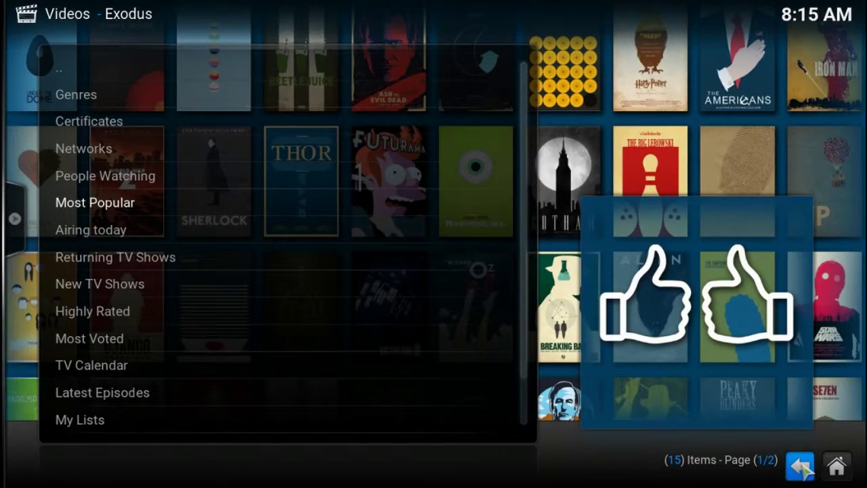
click(803, 466)
click(803, 466)
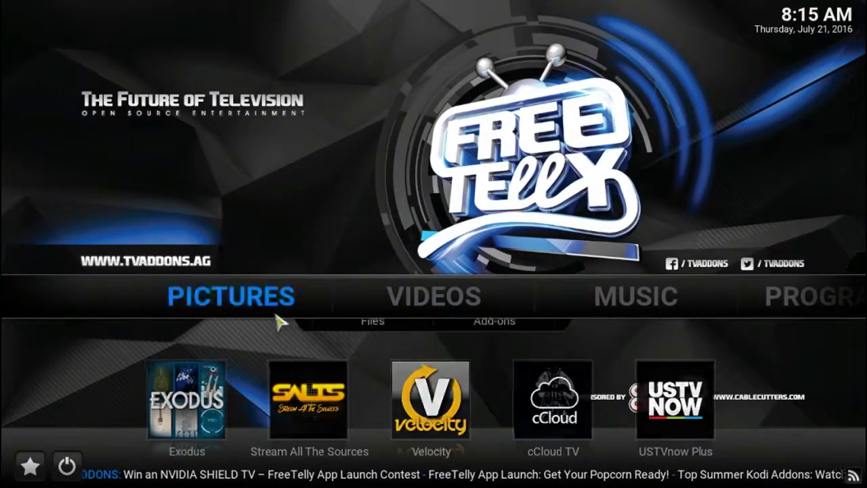
Step: Examine the Music library and its list of installed music add-ons, and return to the home screen
click(606, 310)
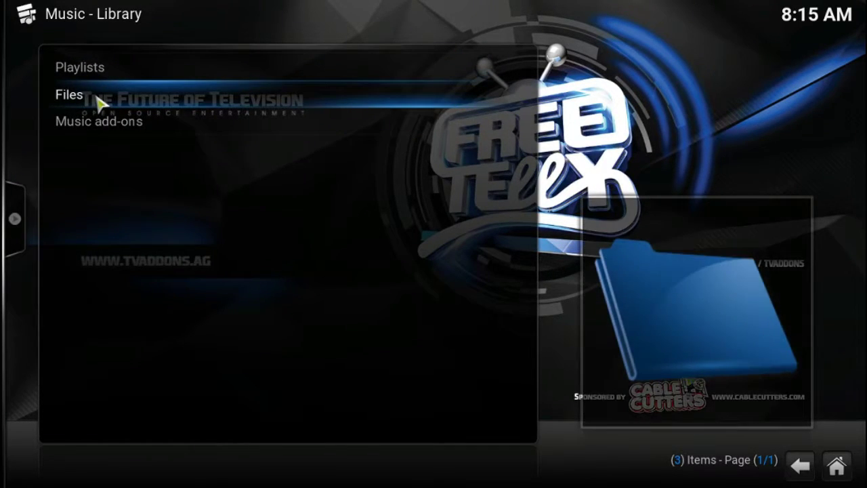
key(Escape)
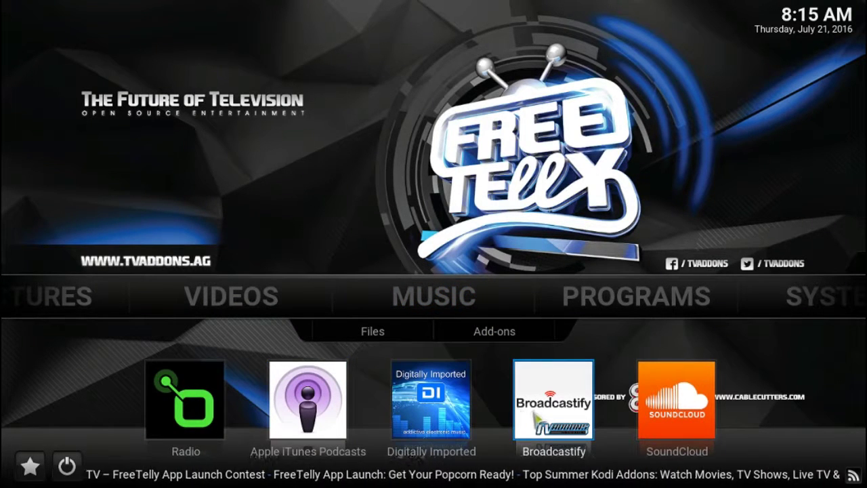
click(491, 340)
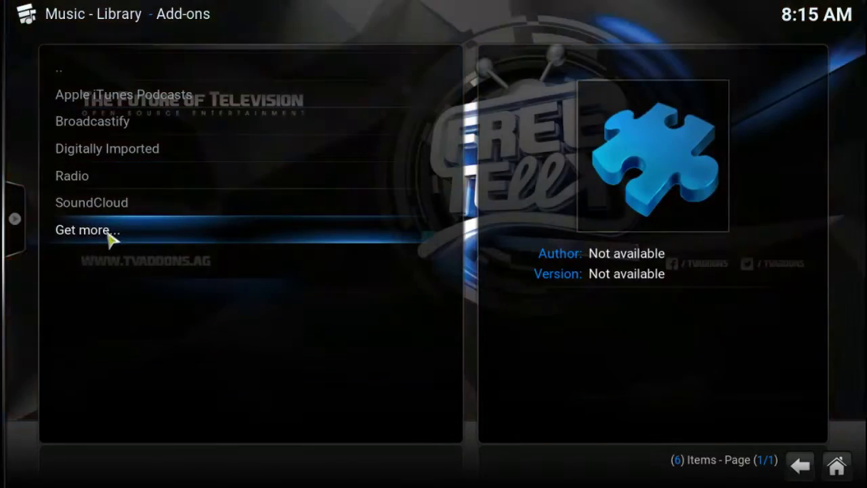
key(Escape)
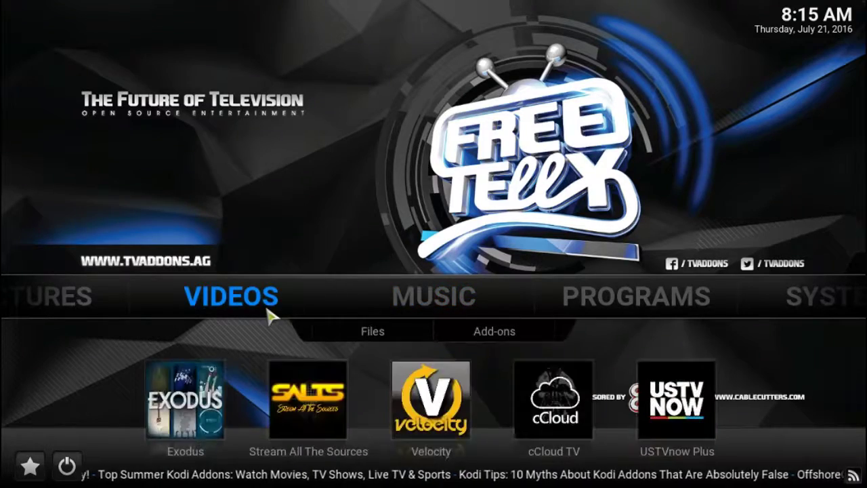
Step: Revisit the Exodus categories in the Videos section and return to the home screen
click(271, 315)
key(Down)
key(Down)
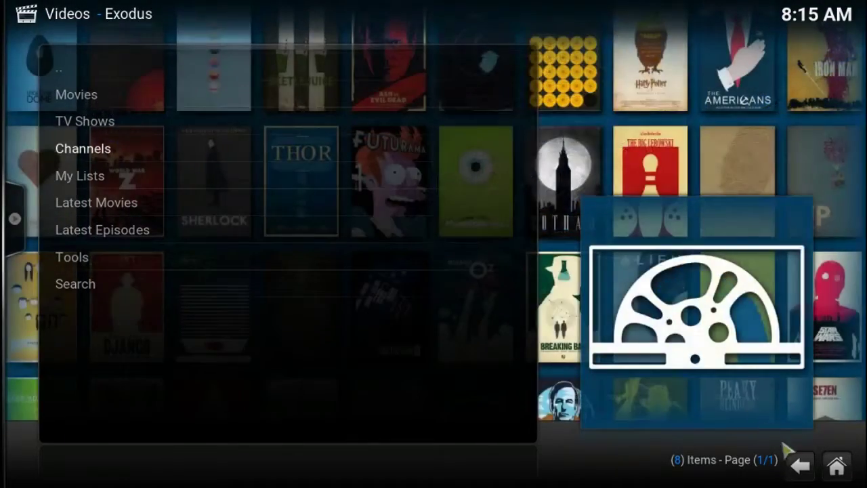
click(799, 465)
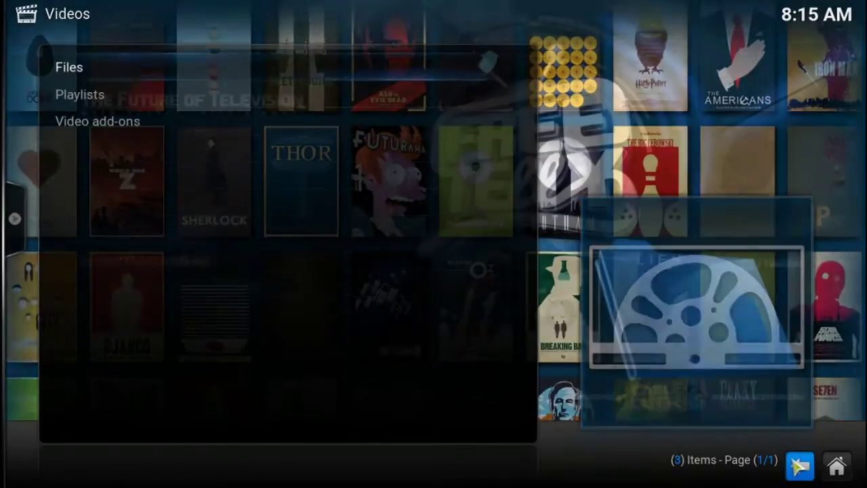
click(799, 465)
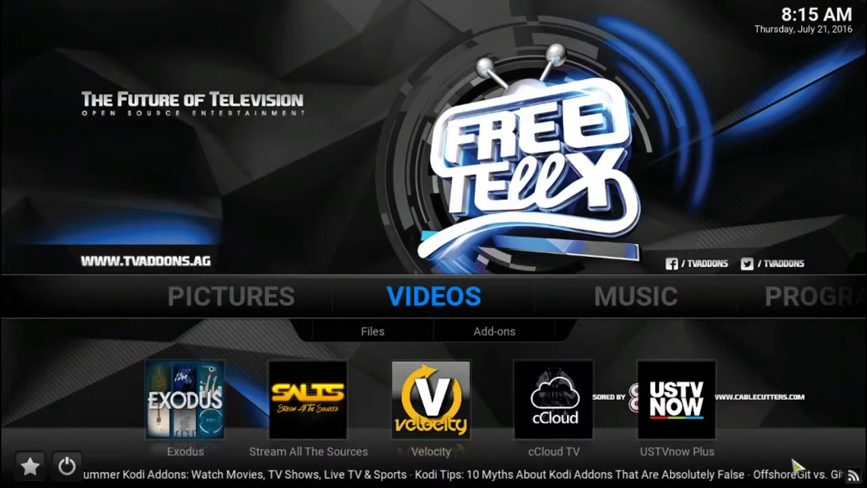